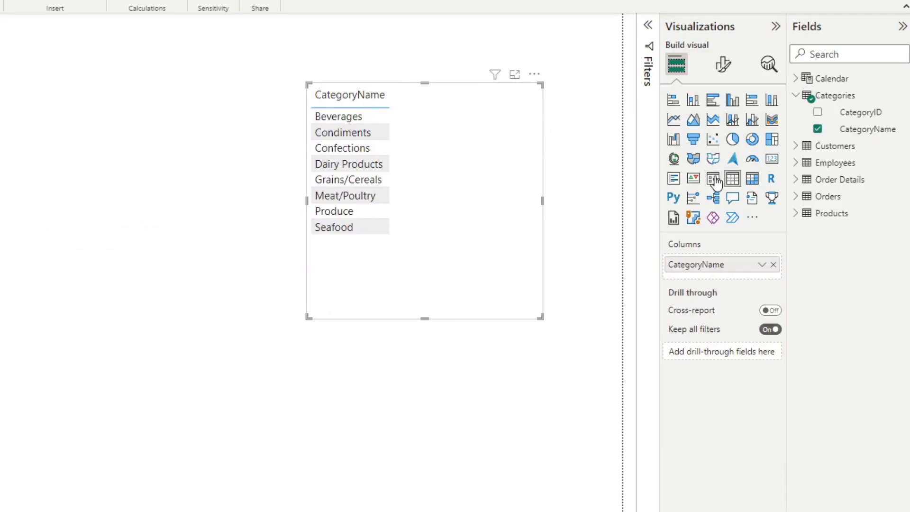
# Convert the CategoryName table visual into a slicer and check its type choices and additional options.
pyautogui.click(713, 178)
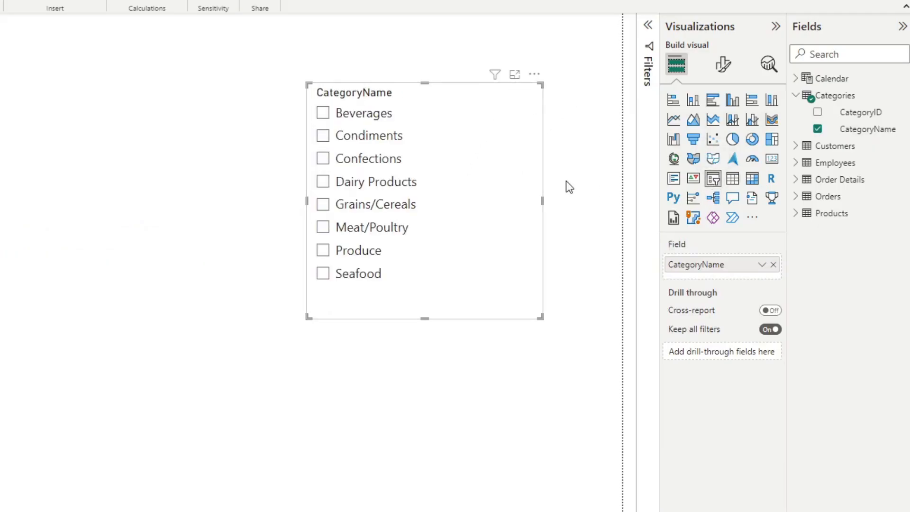
pyautogui.click(529, 93)
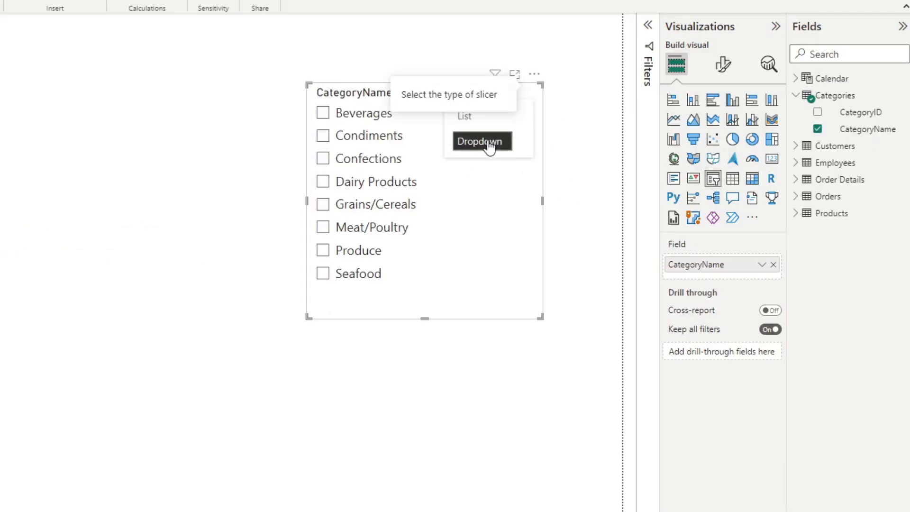
pyautogui.click(535, 76)
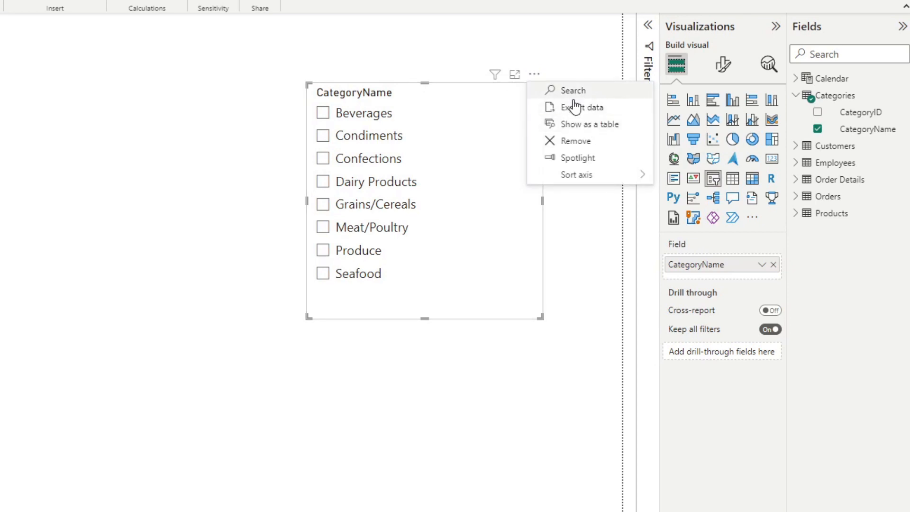
pyautogui.click(593, 247)
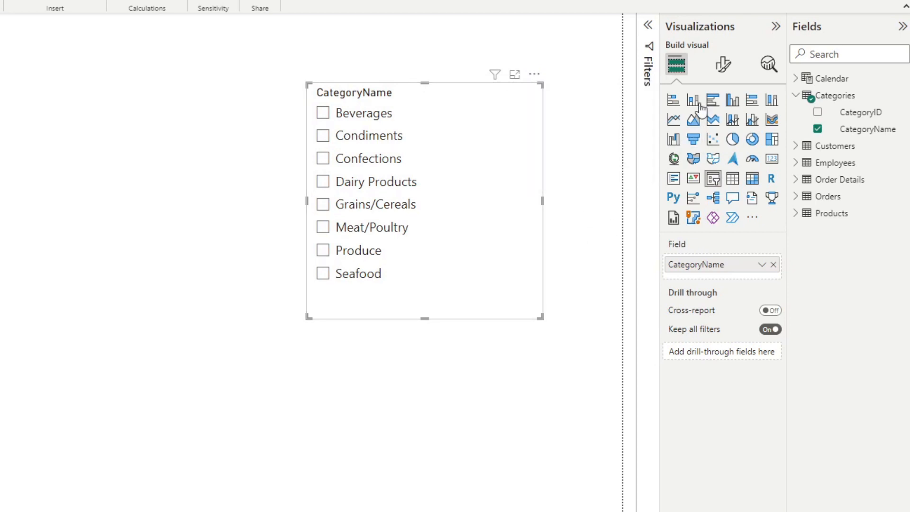
# Examine the slicer's formatting options, including orientation, selection and header settings, for a search option.
pyautogui.click(722, 66)
pyautogui.click(701, 163)
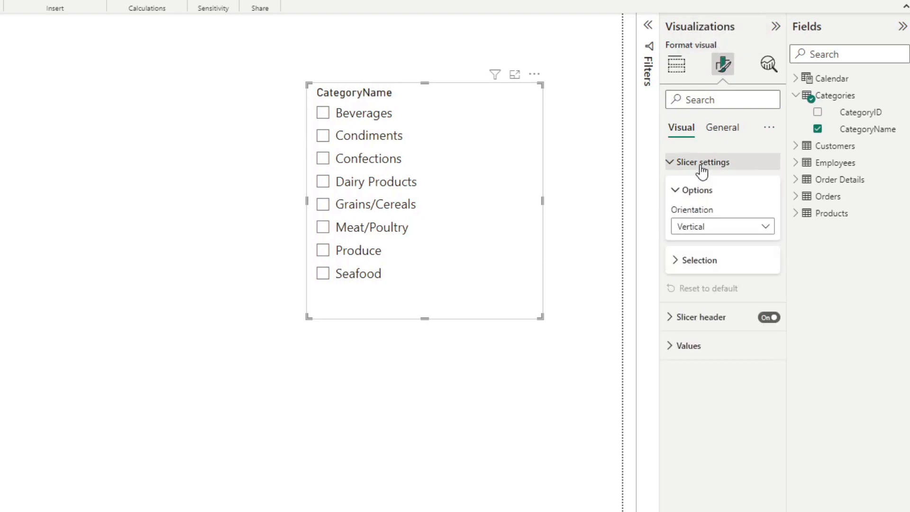
pyautogui.click(707, 267)
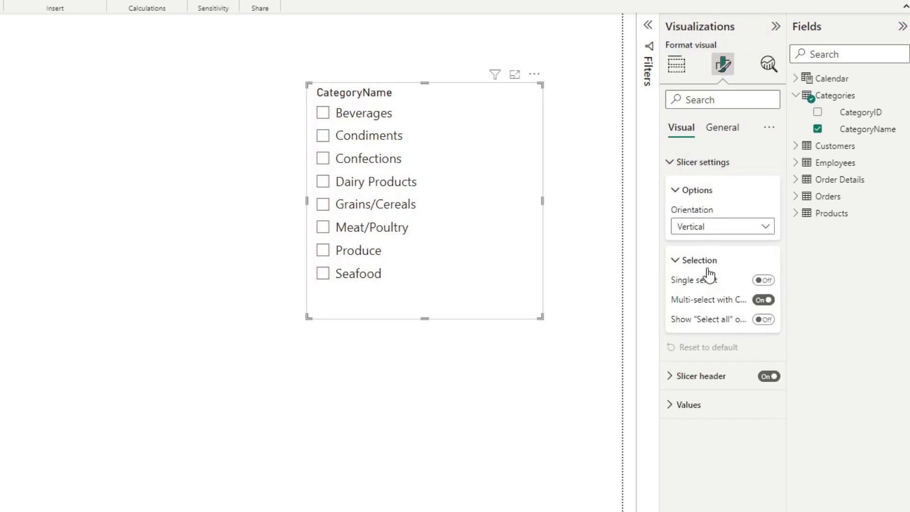
pyautogui.click(713, 194)
pyautogui.click(705, 225)
pyautogui.click(721, 129)
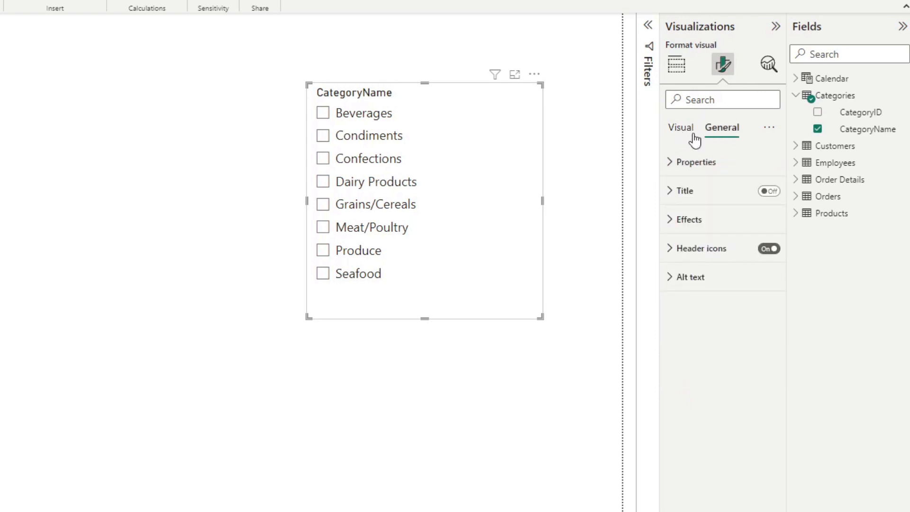
pyautogui.click(682, 128)
pyautogui.click(714, 288)
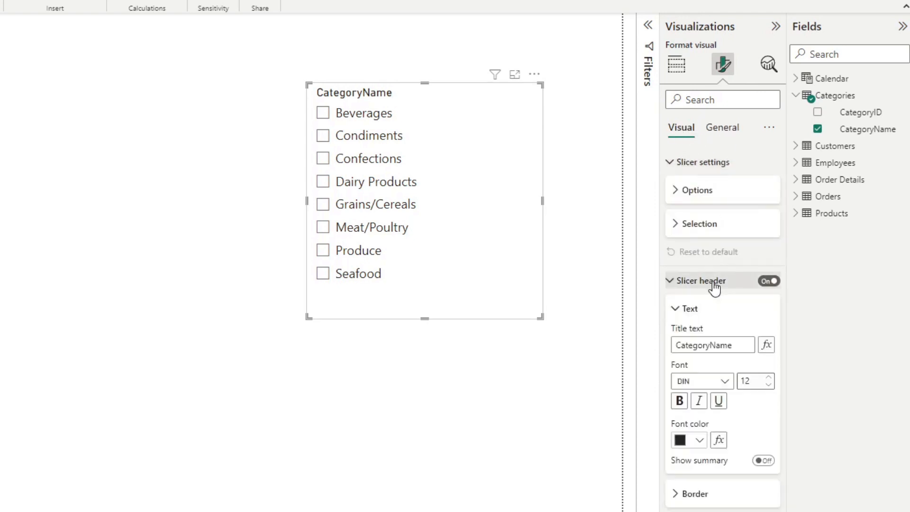
pyautogui.click(715, 164)
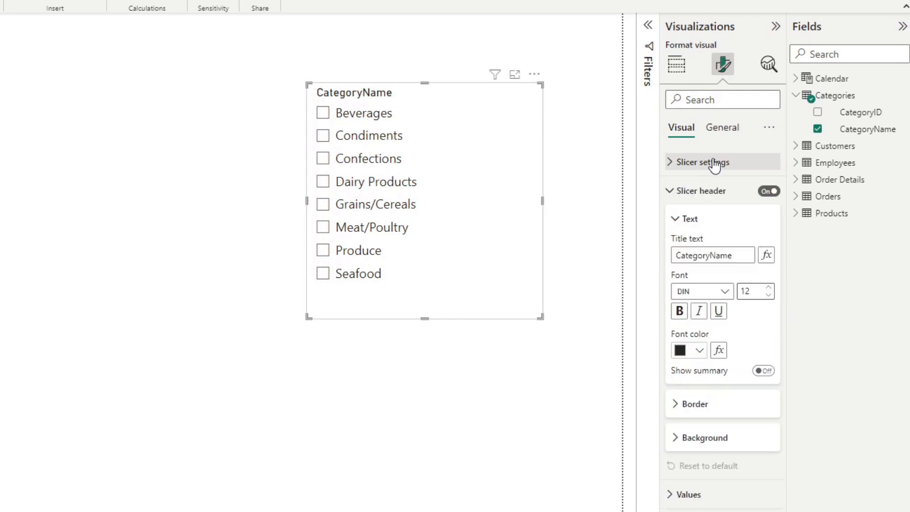
pyautogui.click(715, 164)
pyautogui.click(703, 224)
pyautogui.click(711, 194)
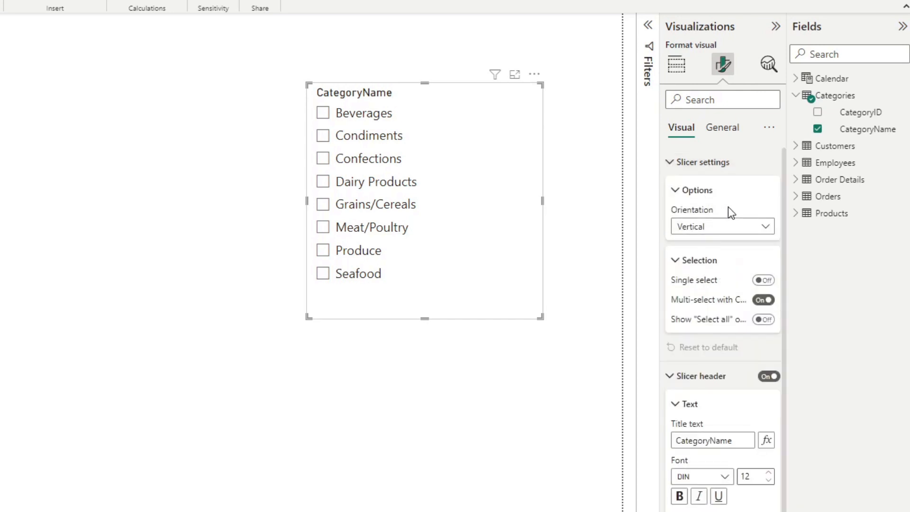
pyautogui.click(705, 164)
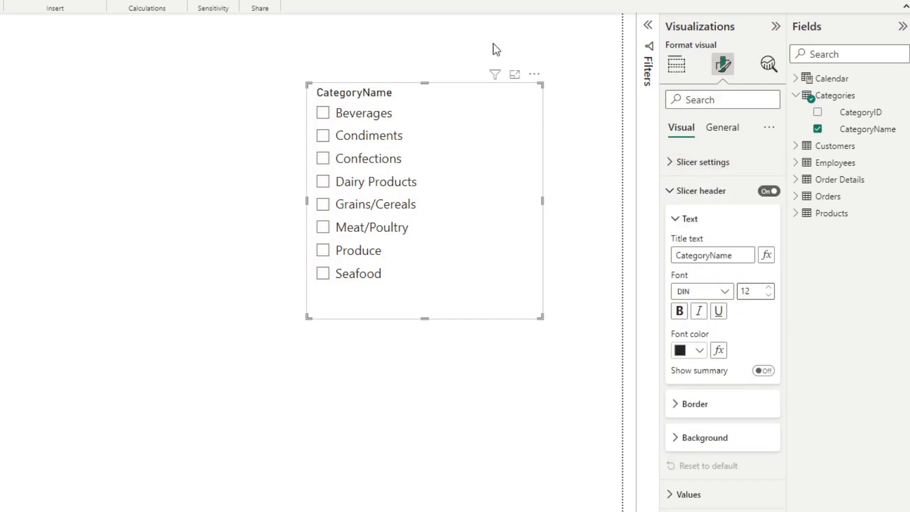
# Turn on the search box in the CategoryName slicer.
pyautogui.click(534, 75)
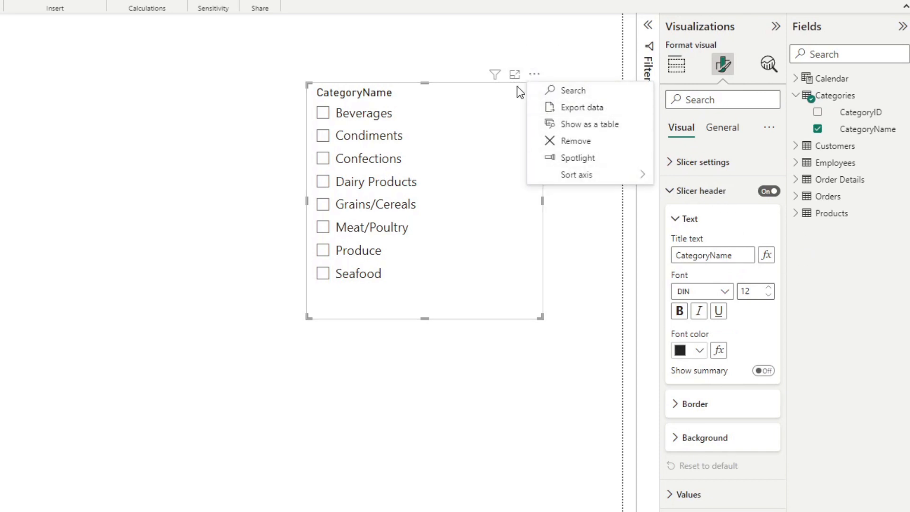
pyautogui.click(536, 76)
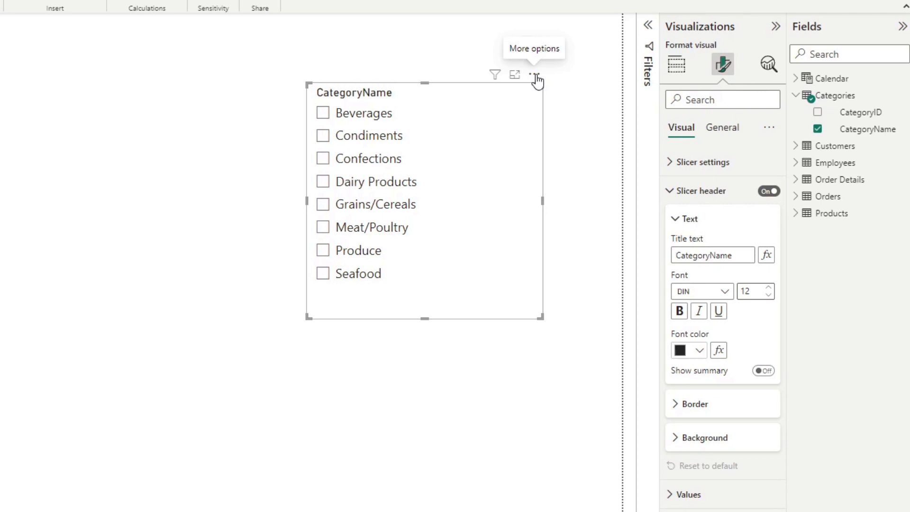
pyautogui.click(535, 75)
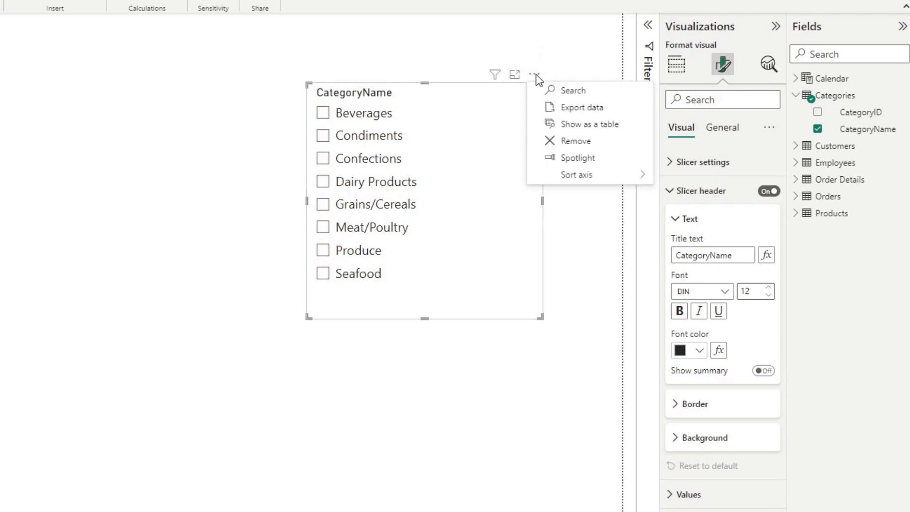
pyautogui.click(579, 98)
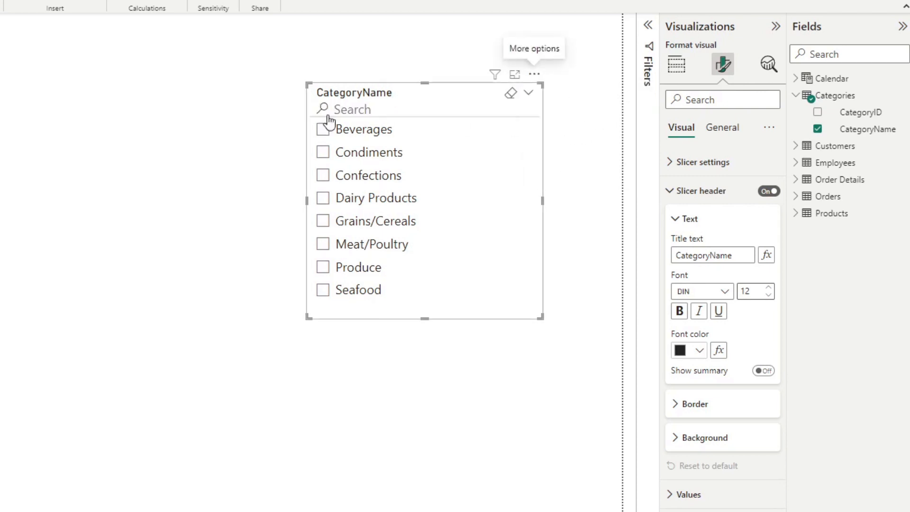
# Search the slicer's categories for "bevera" and clear the search text.
pyautogui.click(365, 110)
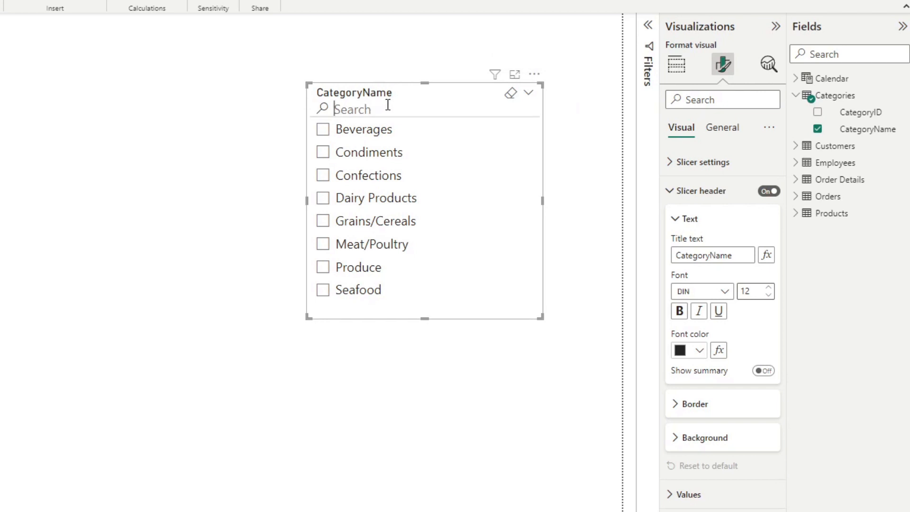
pyautogui.write('bevera')
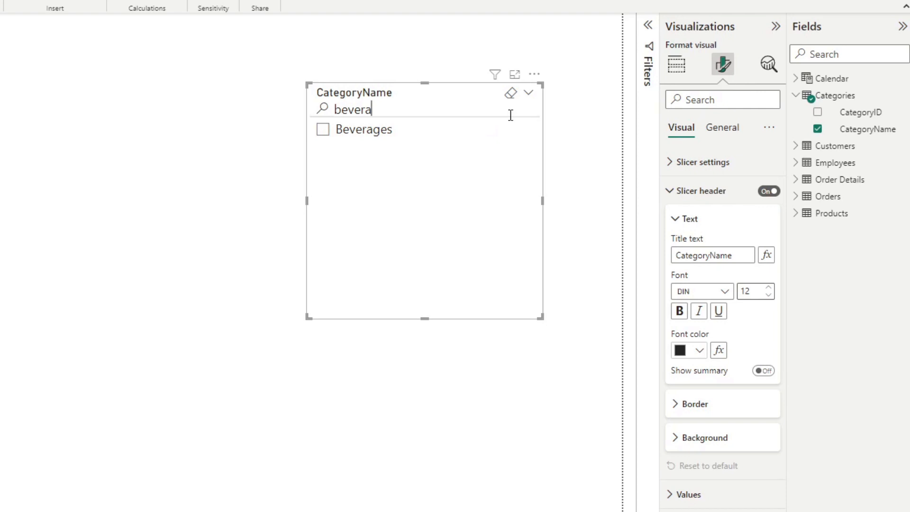
pyautogui.hotkey('ctrl', 'a')
pyautogui.press('BackSpace')
# Change the CategoryName slicer to the Dropdown type and move it slightly up and to the right on the page.
pyautogui.click(528, 94)
pyautogui.click(501, 140)
pyautogui.click(442, 117)
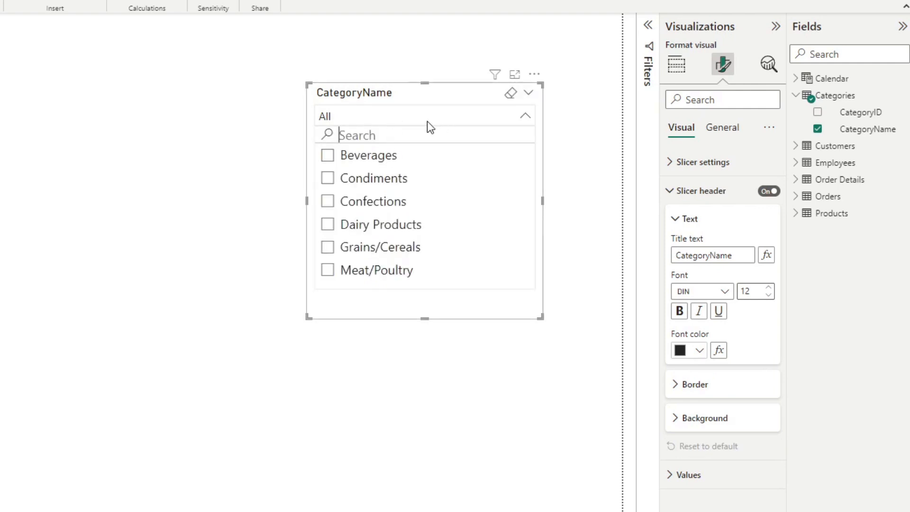
pyautogui.click(523, 118)
pyautogui.moveTo(474, 91); pyautogui.dragTo(484, 82)
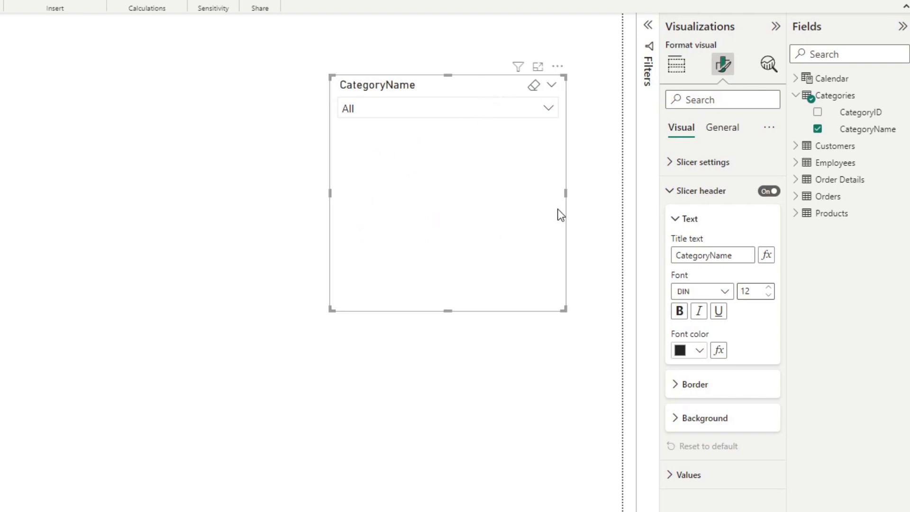
# Expand the CategoryName dropdown list to check its search box and collapse it again.
pyautogui.click(675, 69)
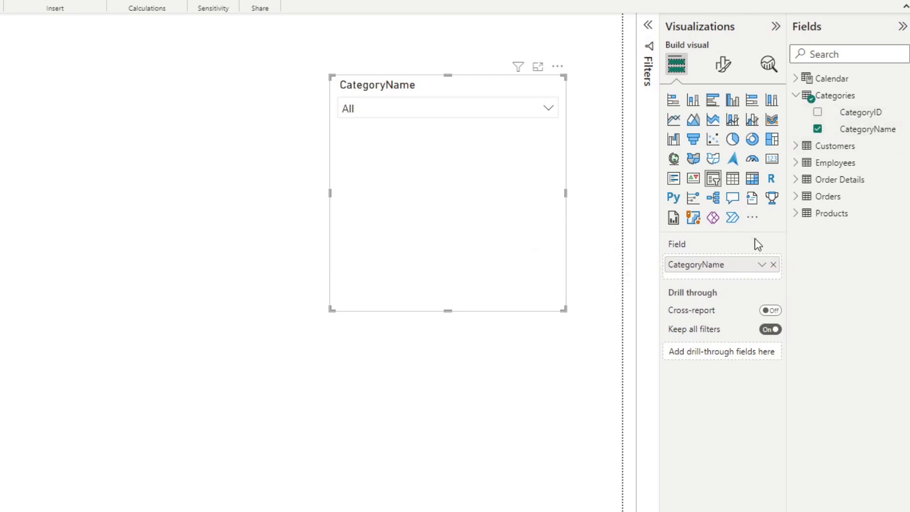
pyautogui.click(517, 108)
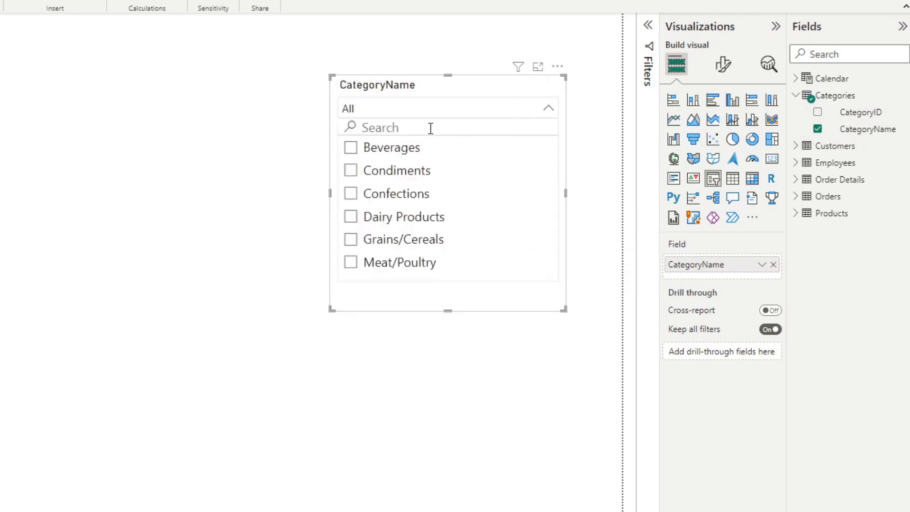
pyautogui.click(502, 109)
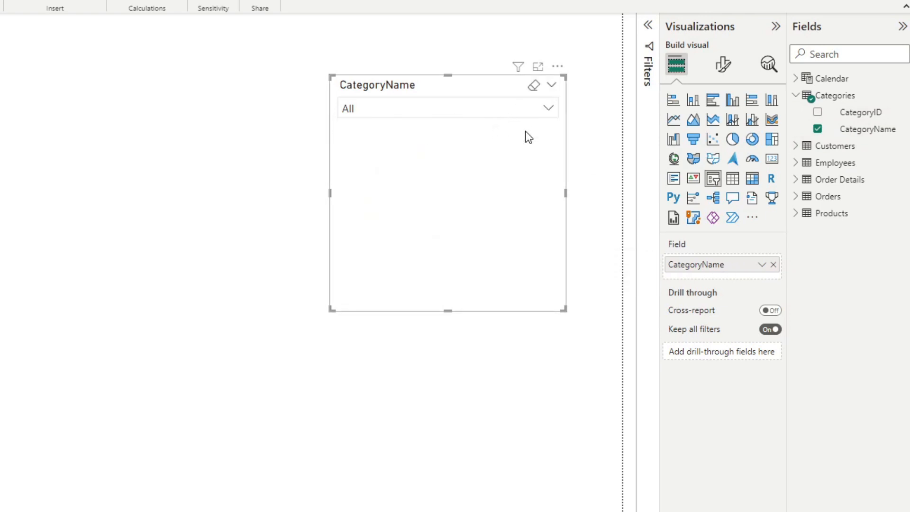
# Replace CategoryName in the slicer with the Sales field from the Order Details table.
pyautogui.click(796, 183)
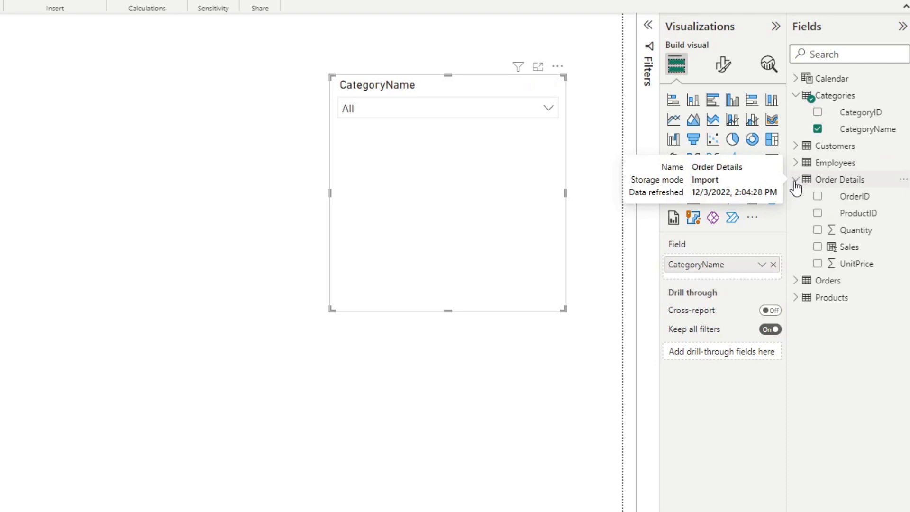
pyautogui.moveTo(855, 251); pyautogui.dragTo(716, 268)
pyautogui.click(773, 264)
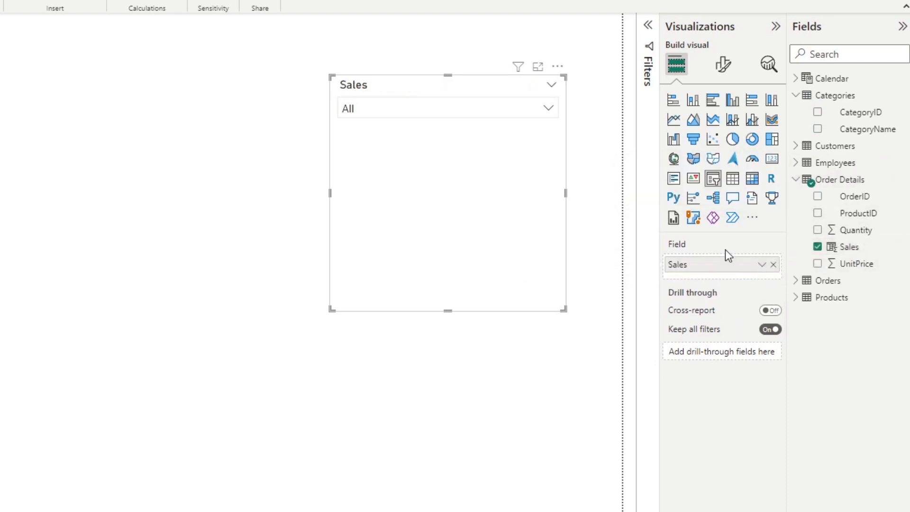
# Browse the Sales slicer's values and check its additional options for a search option.
pyautogui.click(501, 107)
pyautogui.scroll(-3, 389, 191)
pyautogui.scroll(-6, 387, 190)
pyautogui.scroll(6, 393, 204)
pyautogui.scroll(2, 392, 208)
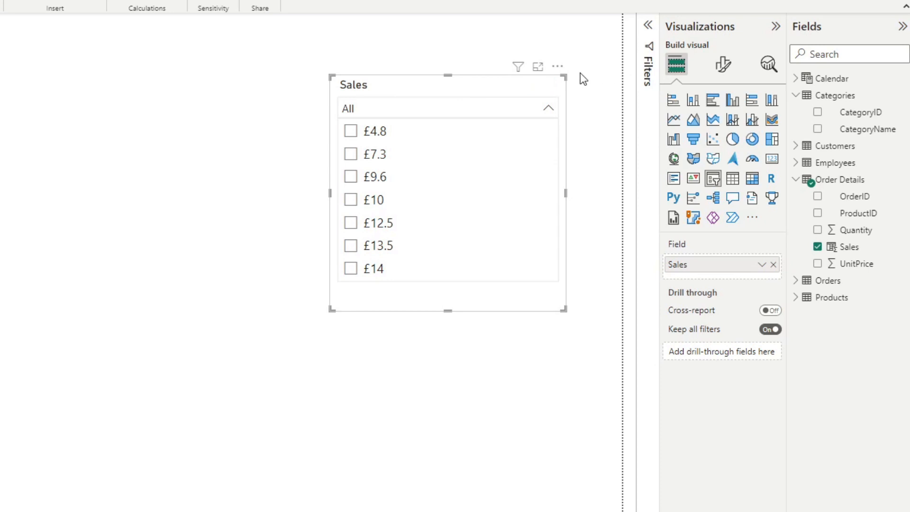
pyautogui.click(557, 67)
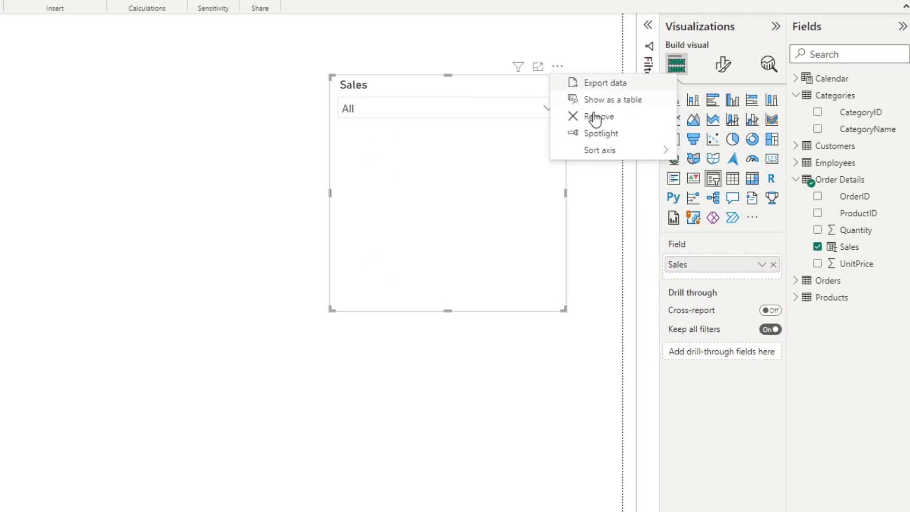
pyautogui.click(434, 83)
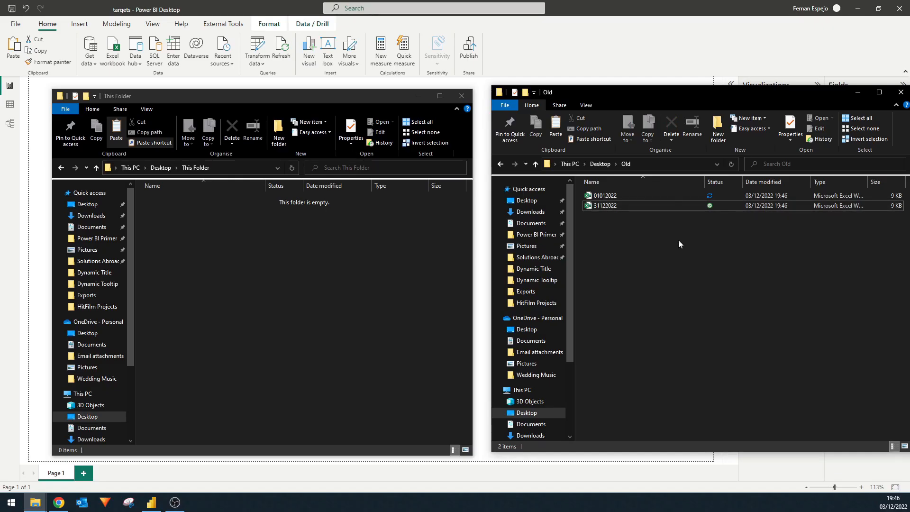
# Open the 01012022 workbook from the Old folder in Excel, review its Order column, and close it.
pyautogui.click(616, 197)
pyautogui.click(615, 205)
pyautogui.click(617, 193)
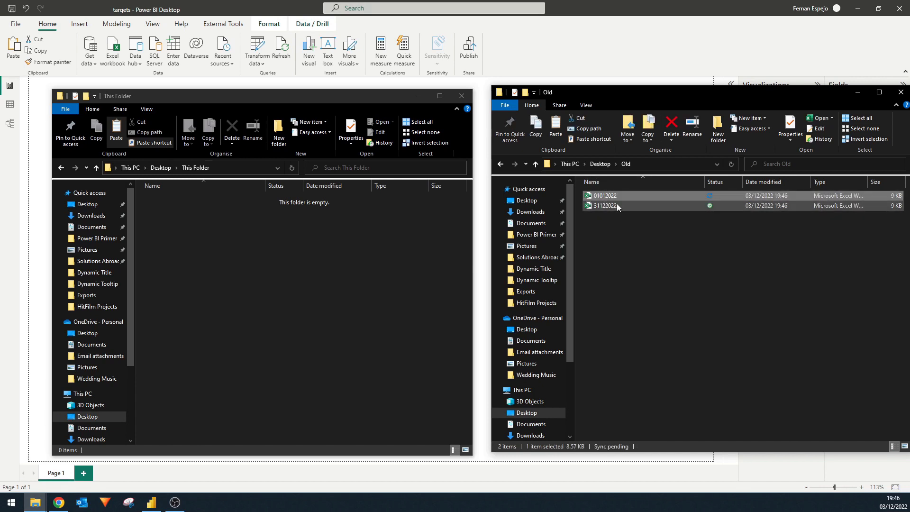
pyautogui.click(616, 204)
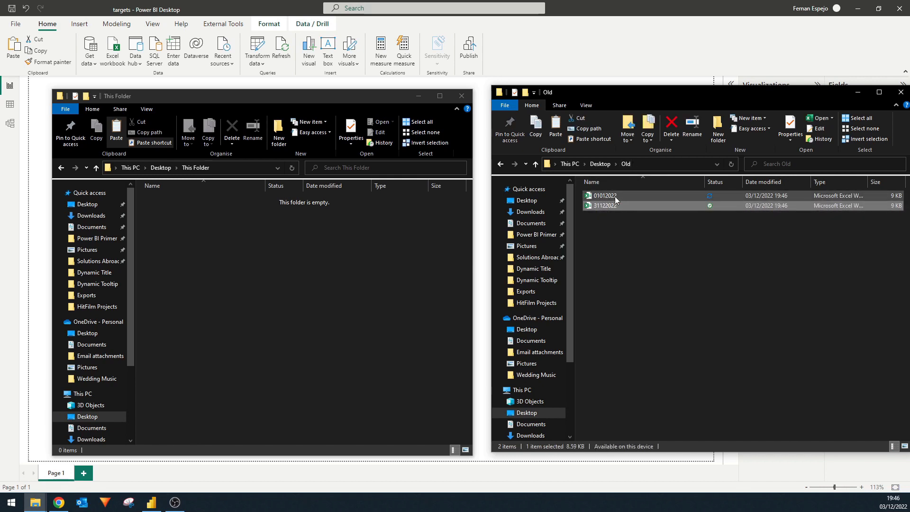
pyautogui.doubleClick(615, 196)
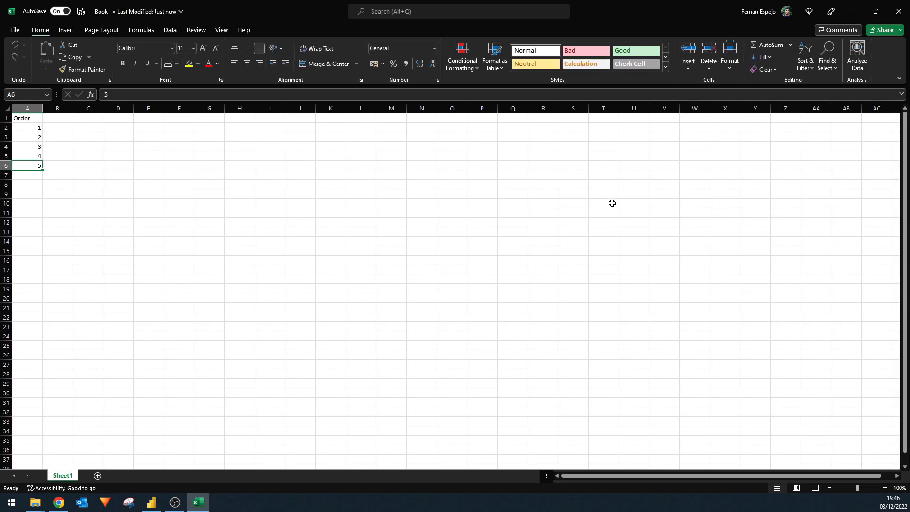
pyautogui.click(30, 123)
pyautogui.moveTo(31, 122); pyautogui.dragTo(38, 158)
pyautogui.click(35, 155)
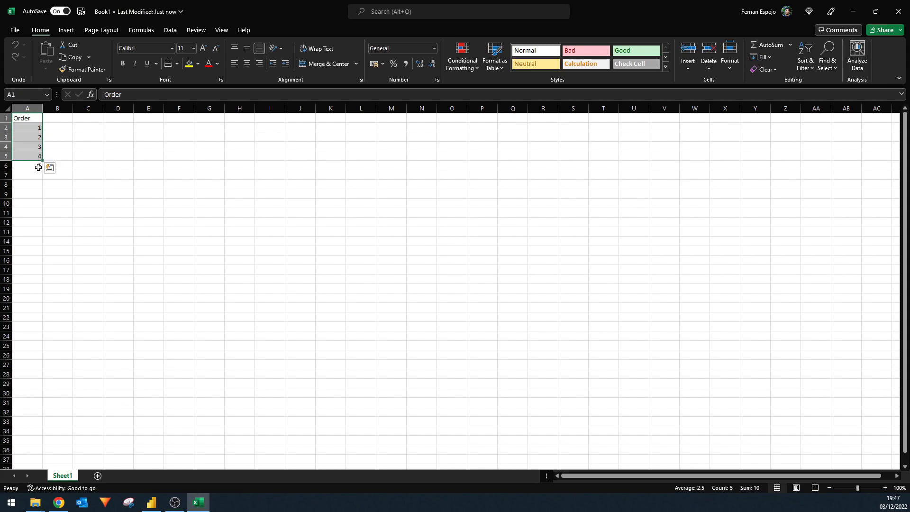
pyautogui.click(898, 15)
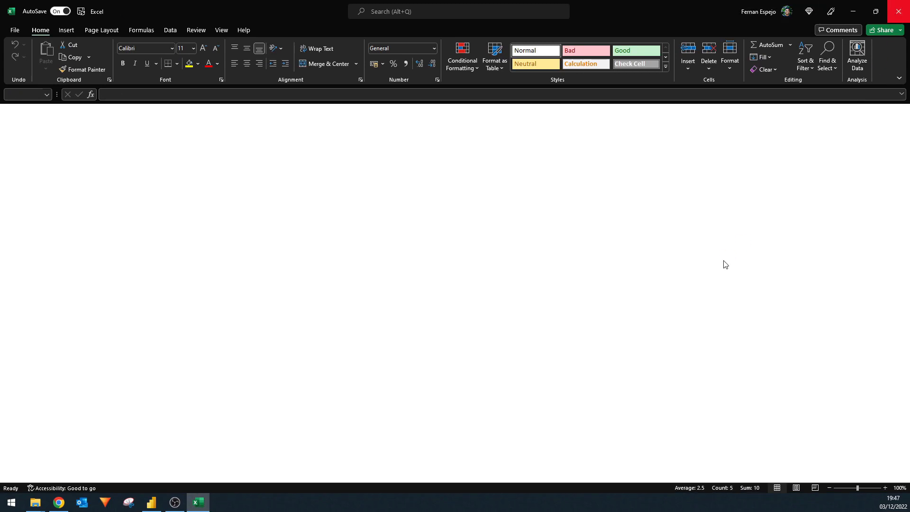
# Open the 31122022 workbook from the Old folder in Excel, review its Order column, and close it.
pyautogui.doubleClick(606, 204)
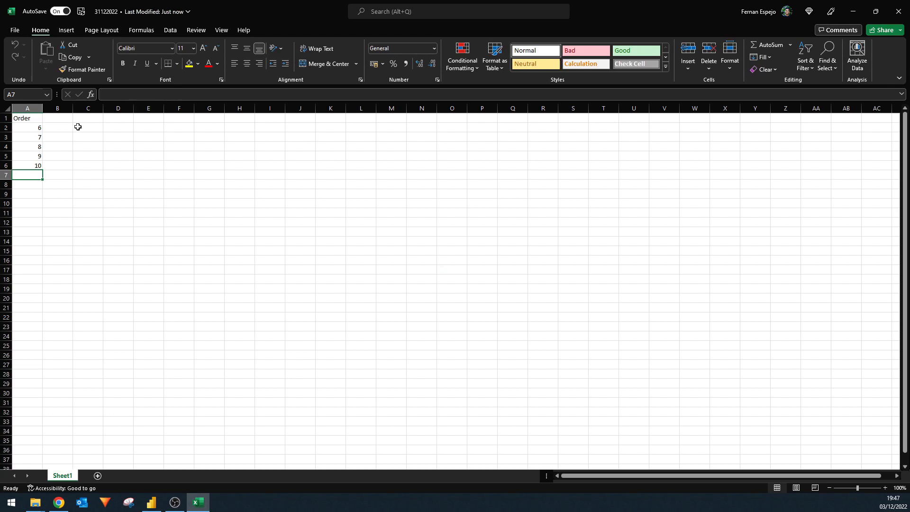
pyautogui.click(34, 119)
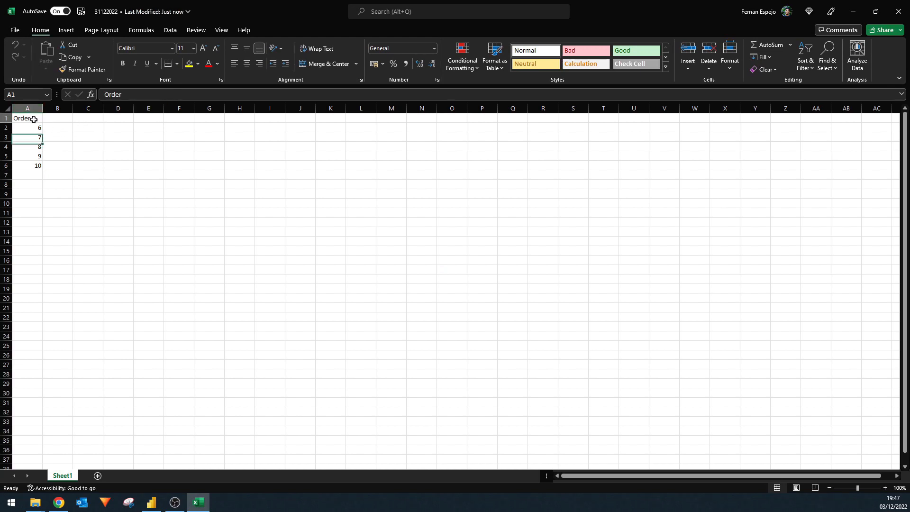
pyautogui.moveTo(35, 127); pyautogui.dragTo(36, 155)
pyautogui.click(898, 11)
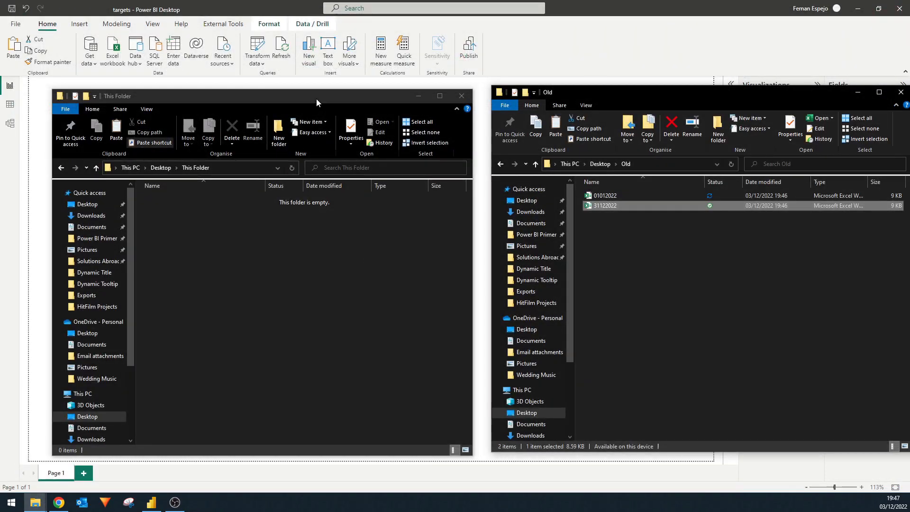
# Move the 01012022 workbook from the Old folder into This Folder, arranging the two folder windows side by side.
pyautogui.moveTo(317, 95); pyautogui.dragTo(327, 80)
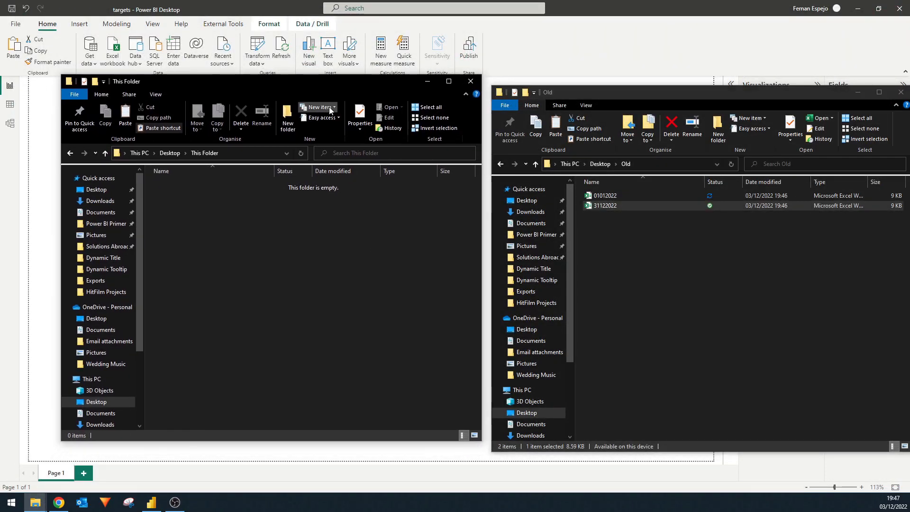
pyautogui.click(607, 200)
pyautogui.moveTo(607, 203); pyautogui.dragTo(299, 240)
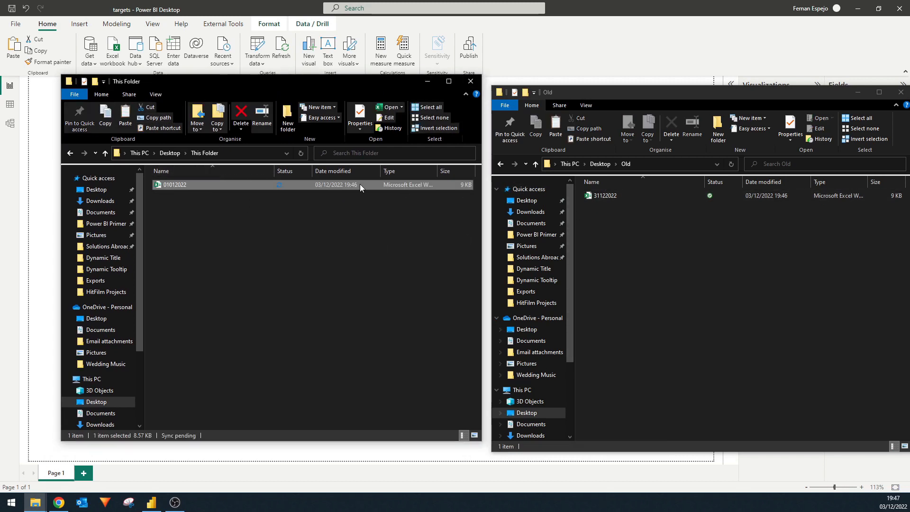
pyautogui.moveTo(171, 86); pyautogui.dragTo(181, 107)
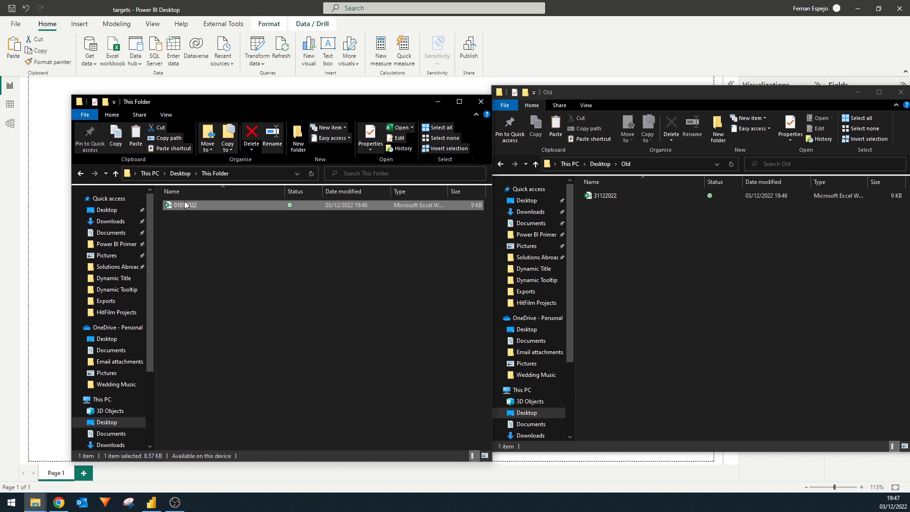
# Switch to Power BI Desktop and start a new data connection with the Folder connector.
pyautogui.click(201, 93)
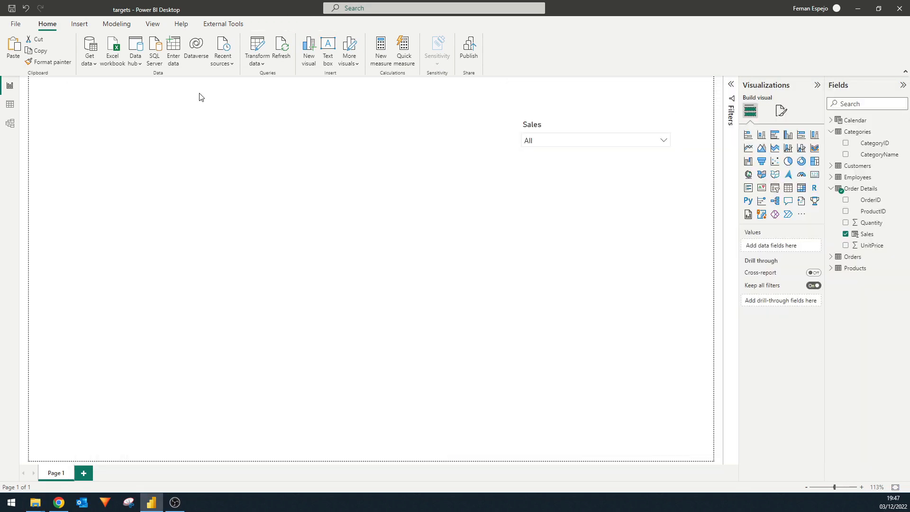
pyautogui.click(21, 26)
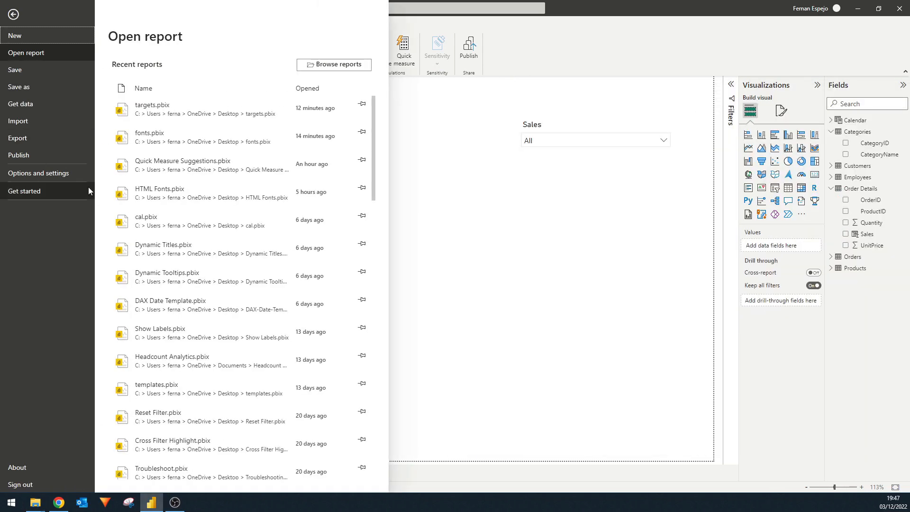
pyautogui.click(448, 179)
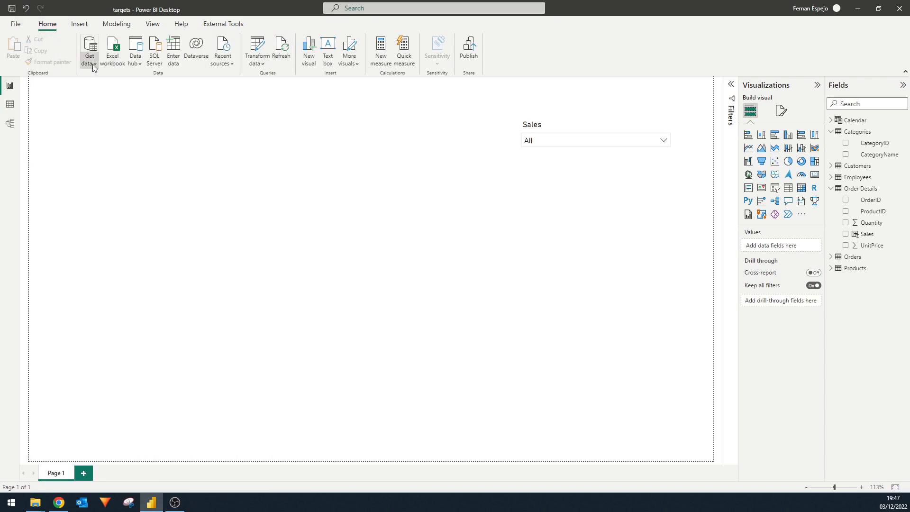
pyautogui.click(93, 65)
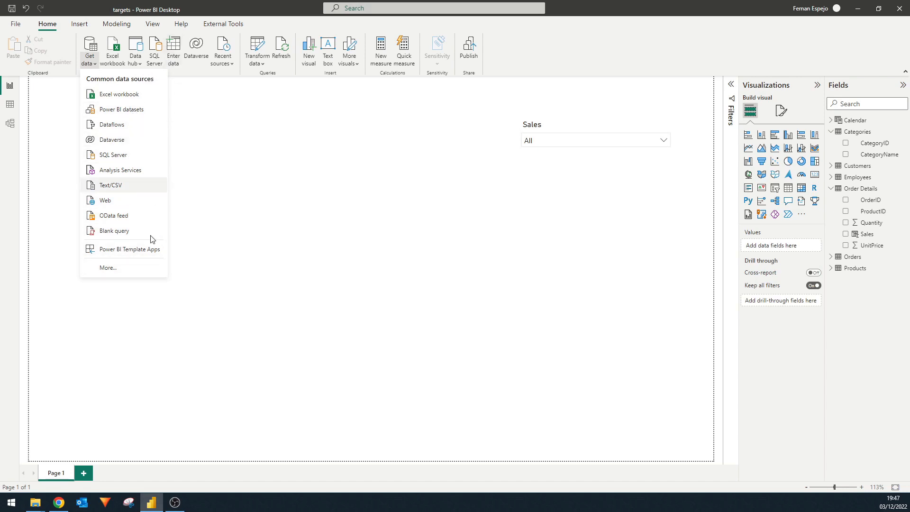
pyautogui.click(108, 268)
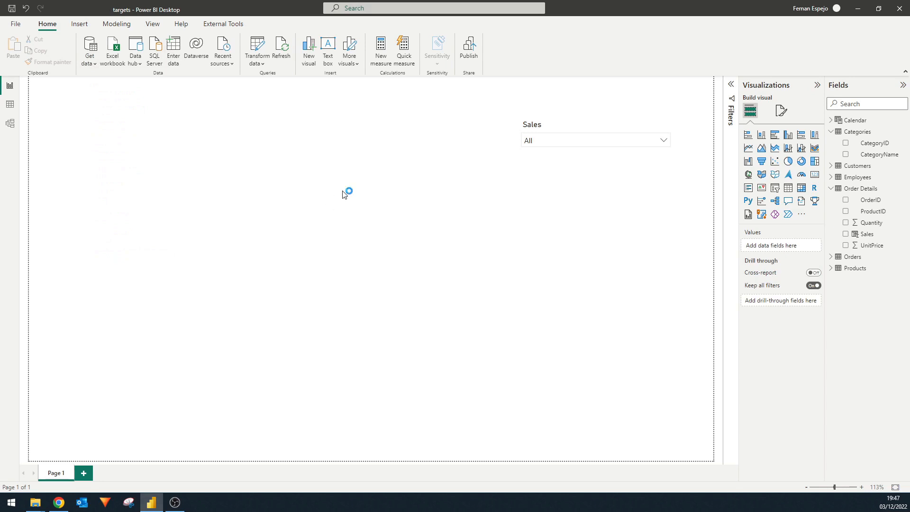
pyautogui.click(443, 201)
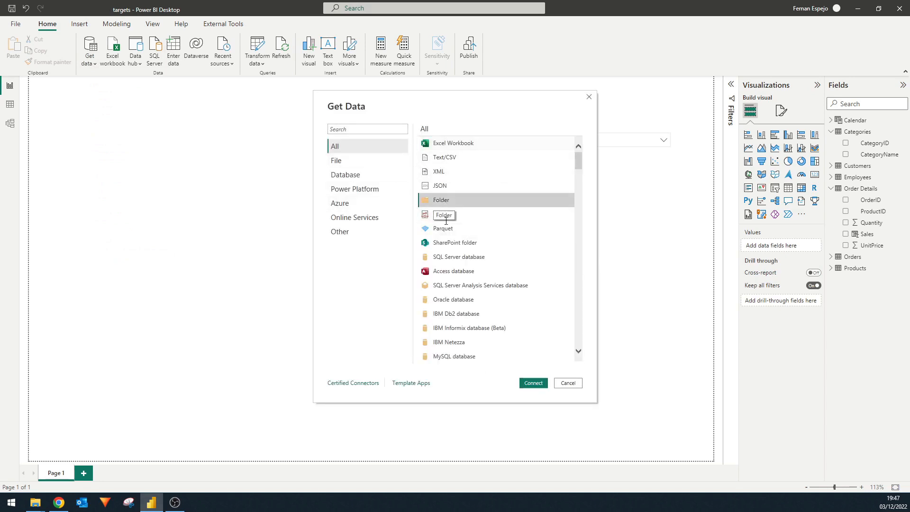
pyautogui.click(534, 383)
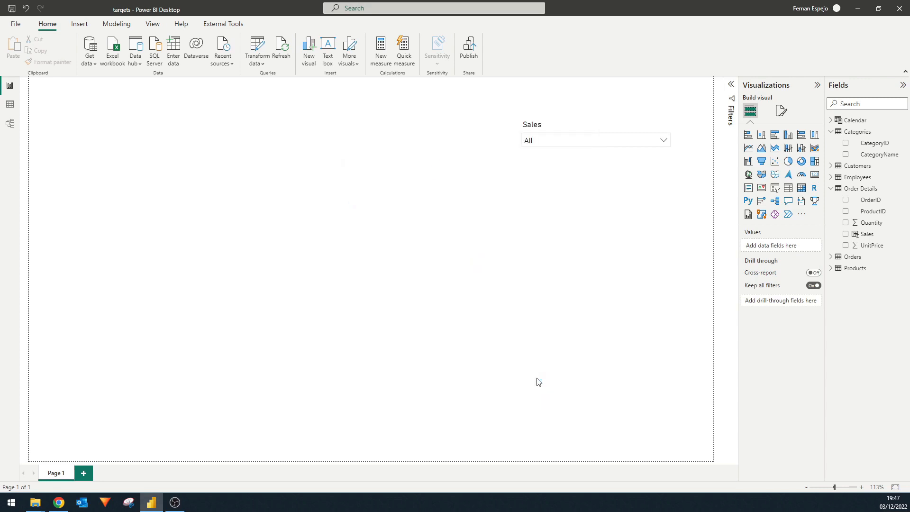
# Choose This Folder on the Desktop as the folder path and bring its file list into Power Query for transformation.
pyautogui.click(532, 237)
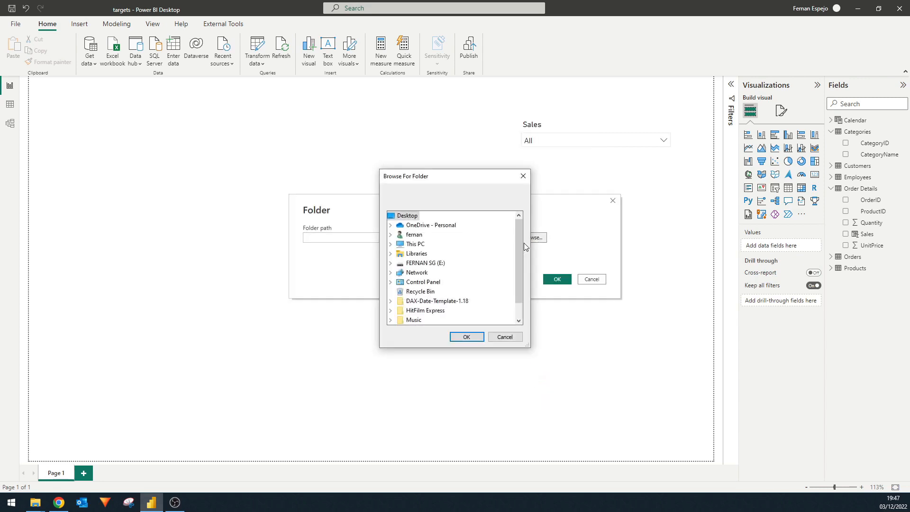
pyautogui.scroll(-1, 415, 308)
pyautogui.click(420, 320)
pyautogui.click(466, 338)
pyautogui.click(552, 283)
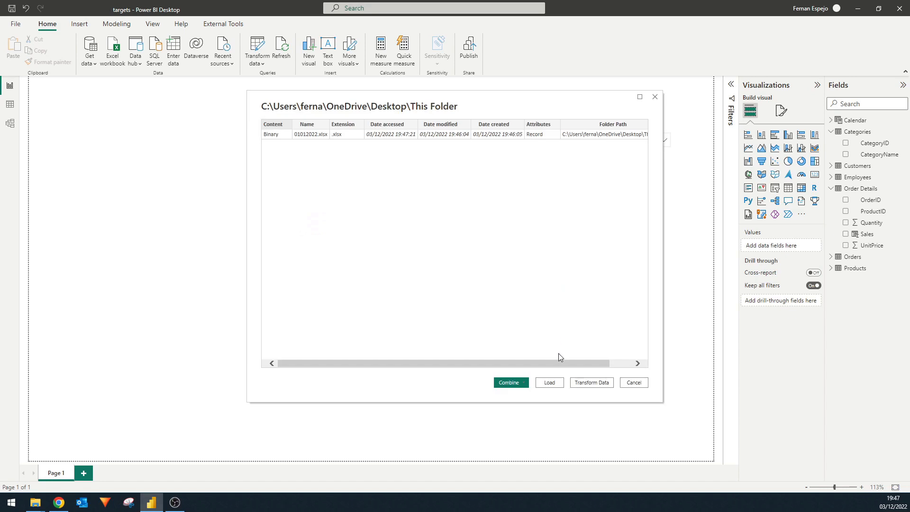
pyautogui.click(583, 385)
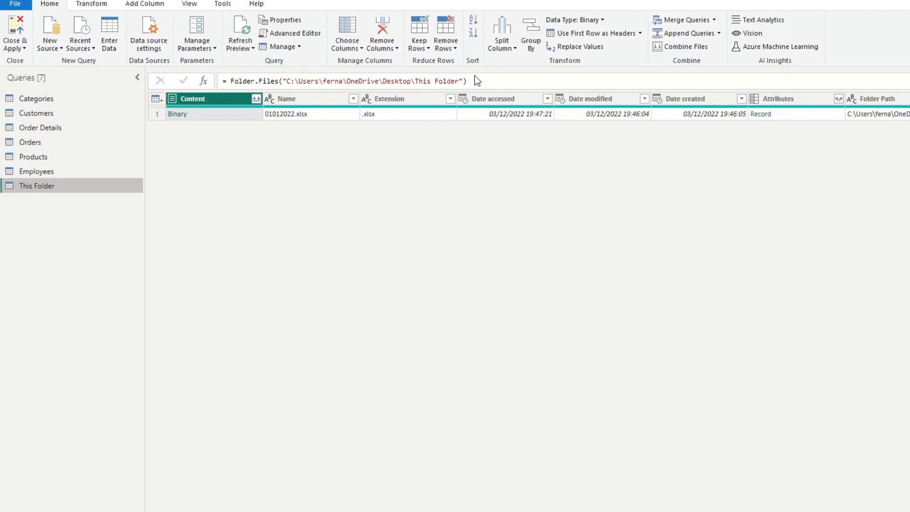
# Combine the files in the Content column, using the first file as the sample.
pyautogui.click(257, 99)
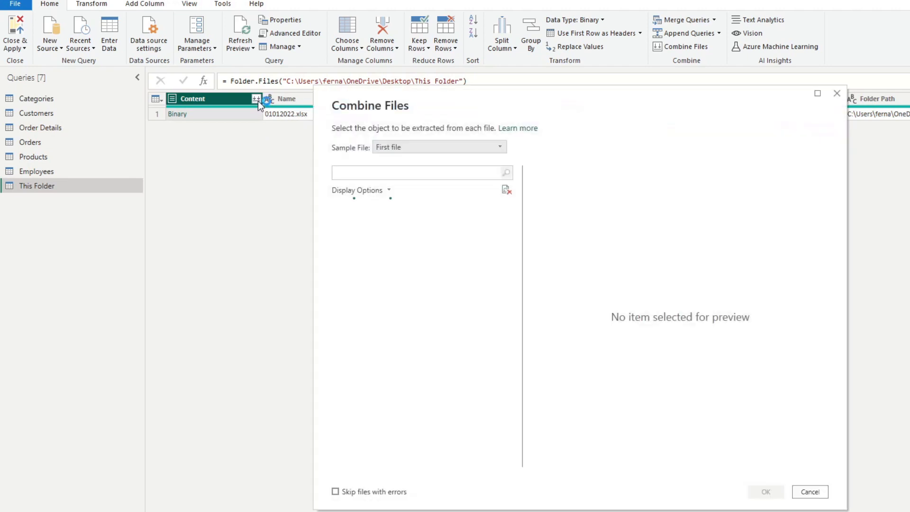
pyautogui.click(377, 223)
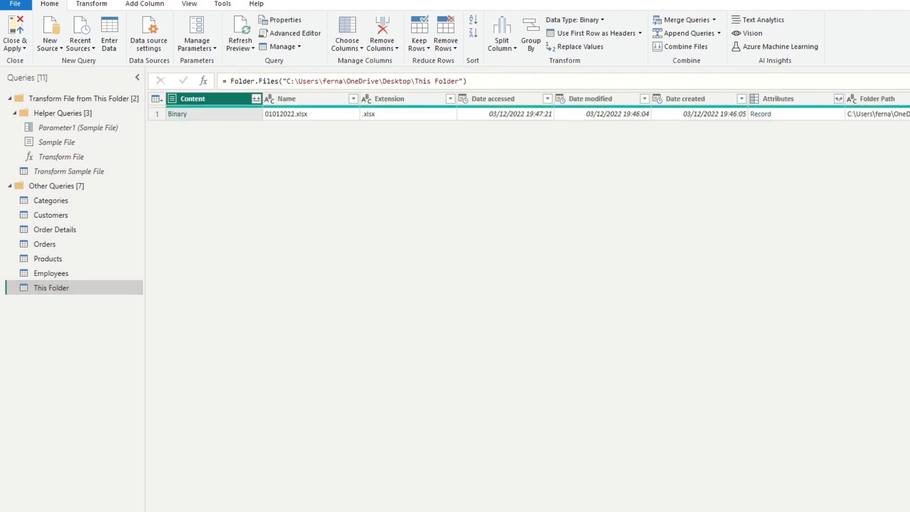
# Review the applied steps of the This Folder query one by one, through to the expanded Source.Name and Column1 data.
pyautogui.press('Down')
pyautogui.press('Down')
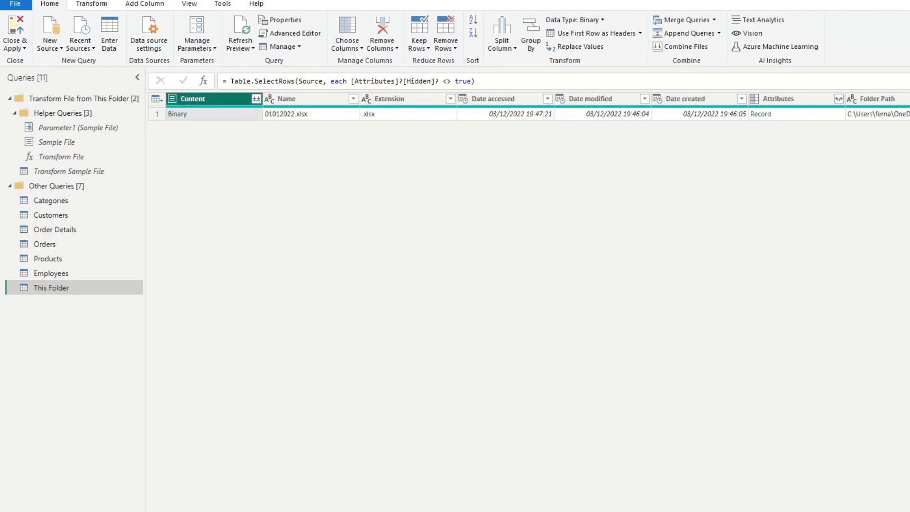
pyautogui.press('Down')
pyautogui.press('Down')
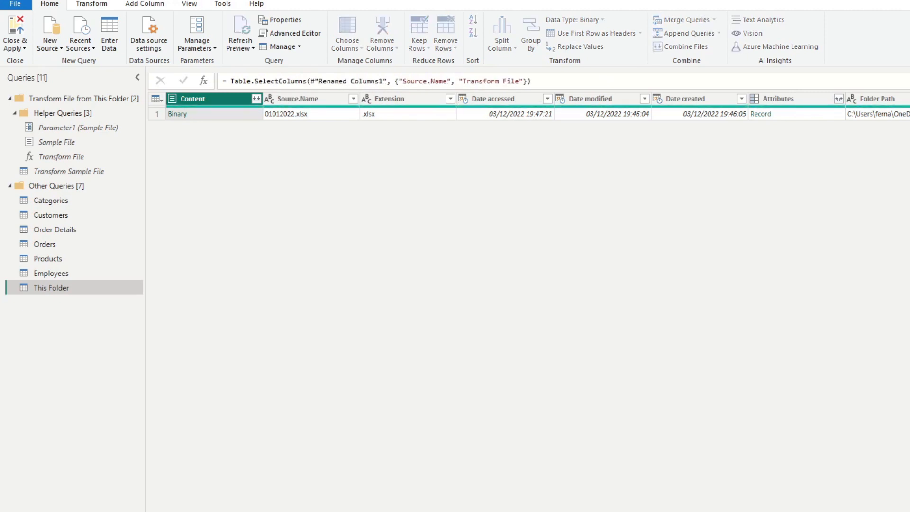
pyautogui.press('Down')
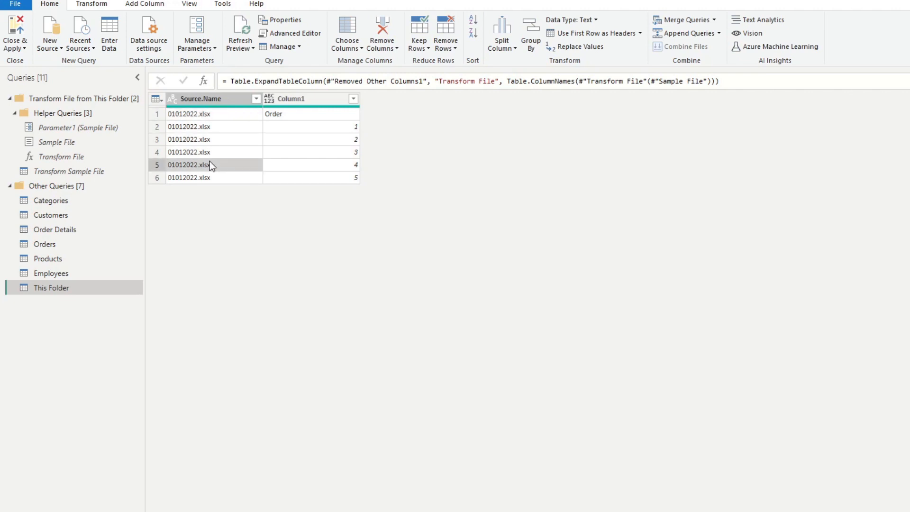
pyautogui.click(306, 168)
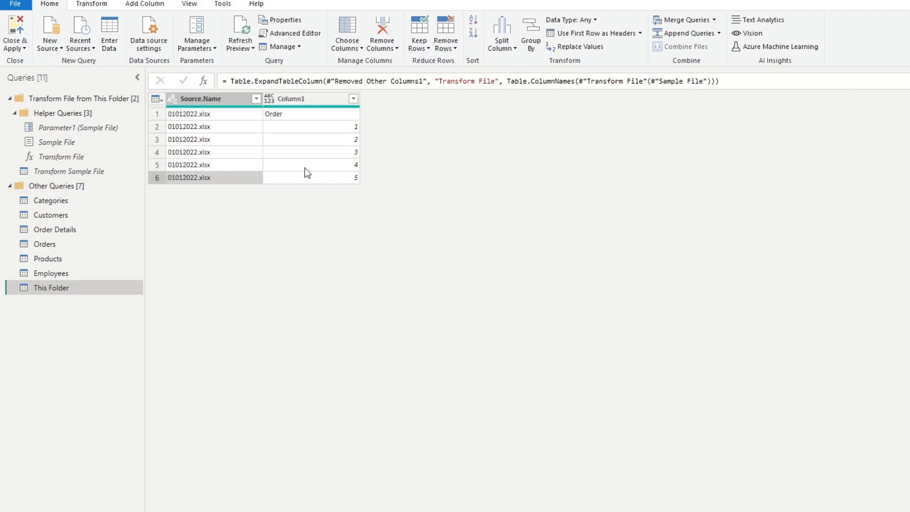
pyautogui.click(318, 131)
# Apply the query changes to the report and place Column1 from This Folder on the canvas as a table.
pyautogui.click(16, 28)
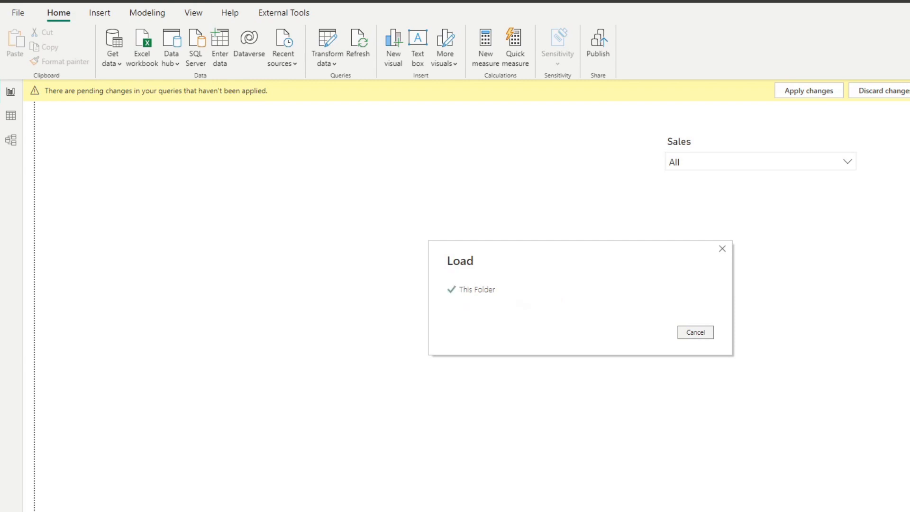
pyautogui.moveTo(870, 353); pyautogui.dragTo(349, 320)
pyautogui.moveTo(339, 221); pyautogui.dragTo(325, 336)
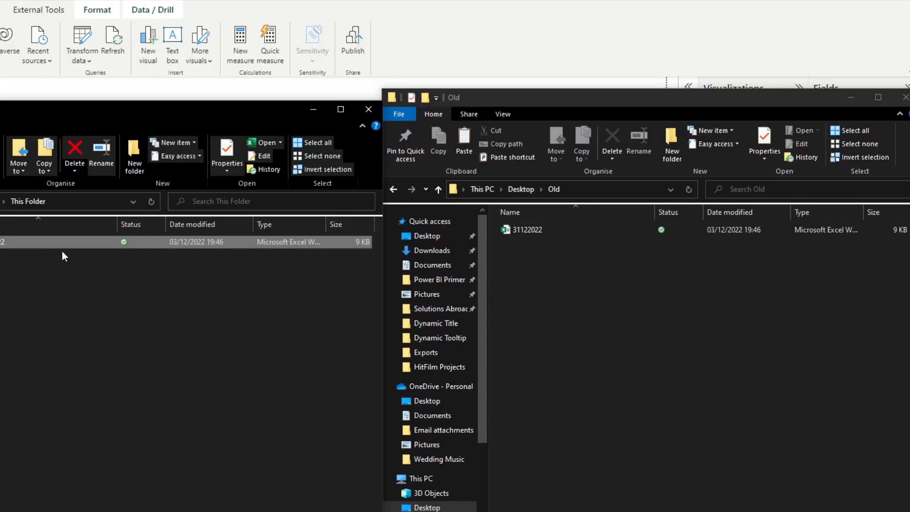
# Swap the workbooks by moving 01012022 back to the Old folder and 31122022 into This Folder, and return to the report.
pyautogui.moveTo(61, 242); pyautogui.dragTo(586, 253)
pyautogui.moveTo(533, 245); pyautogui.dragTo(31, 403)
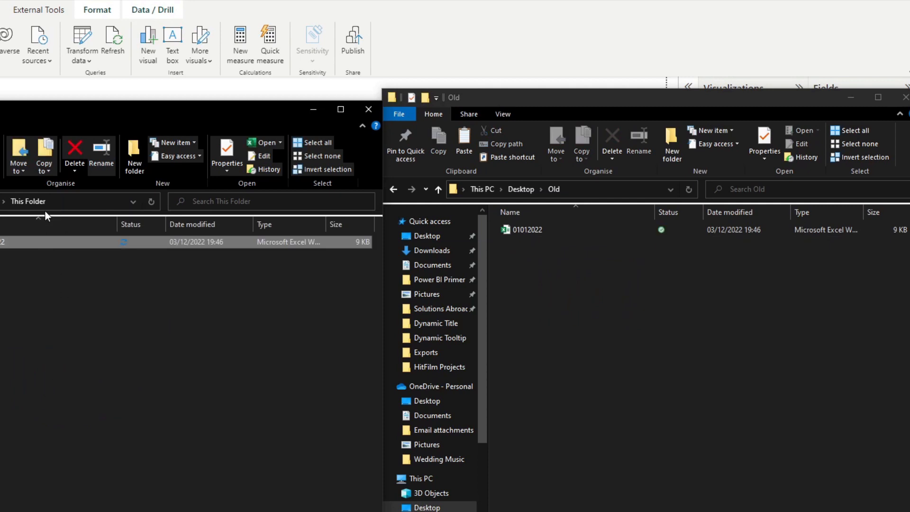
pyautogui.click(76, 92)
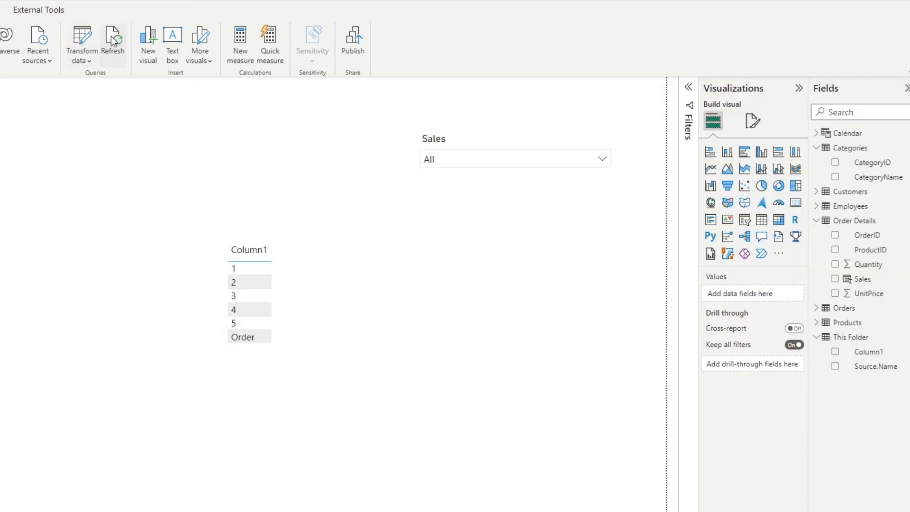
# Refresh only the This Folder table's data instead of the whole report.
pyautogui.click(107, 57)
pyautogui.click(443, 390)
pyautogui.rightClick(854, 338)
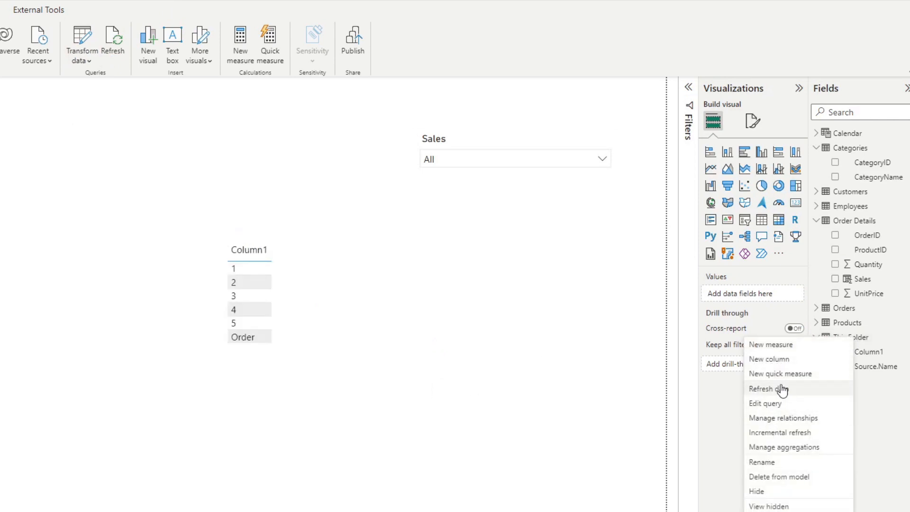
pyautogui.click(769, 389)
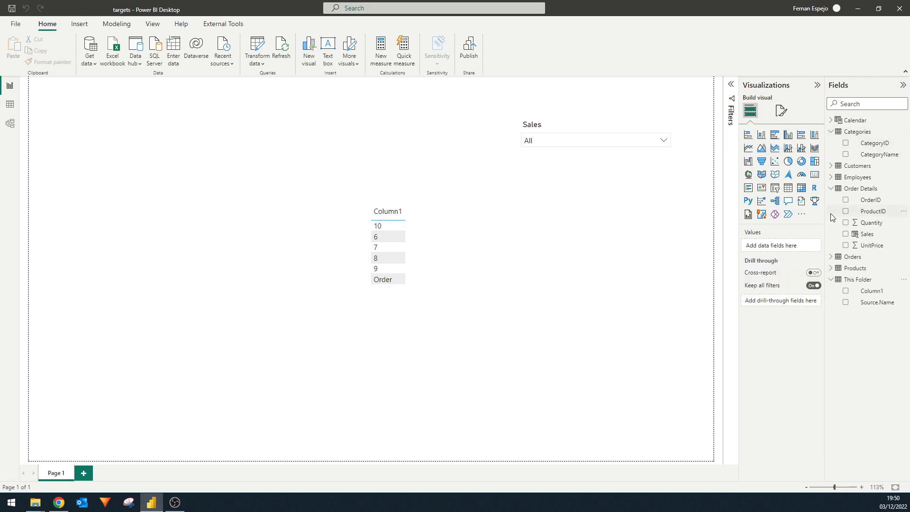
# Check the data type options of the OrderDate column in the Orders table, and select the Calendar table.
pyautogui.click(831, 258)
pyautogui.click(881, 294)
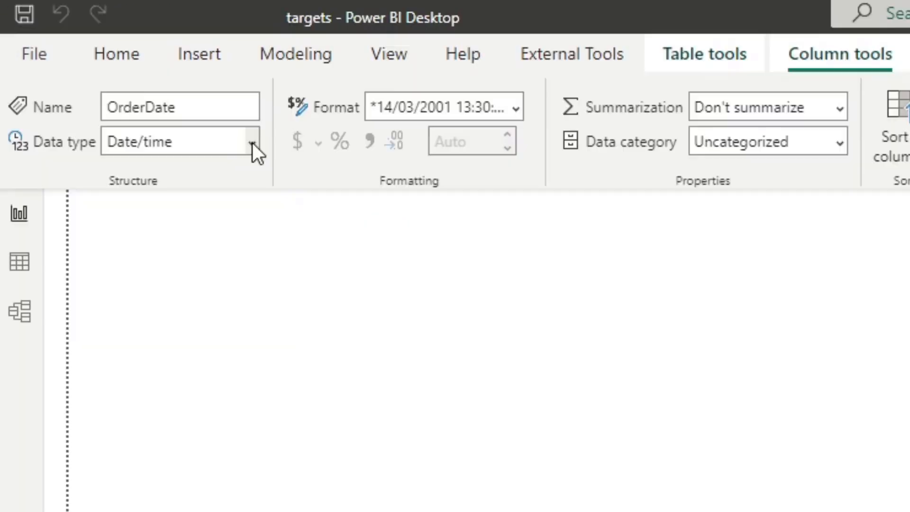
pyautogui.click(252, 143)
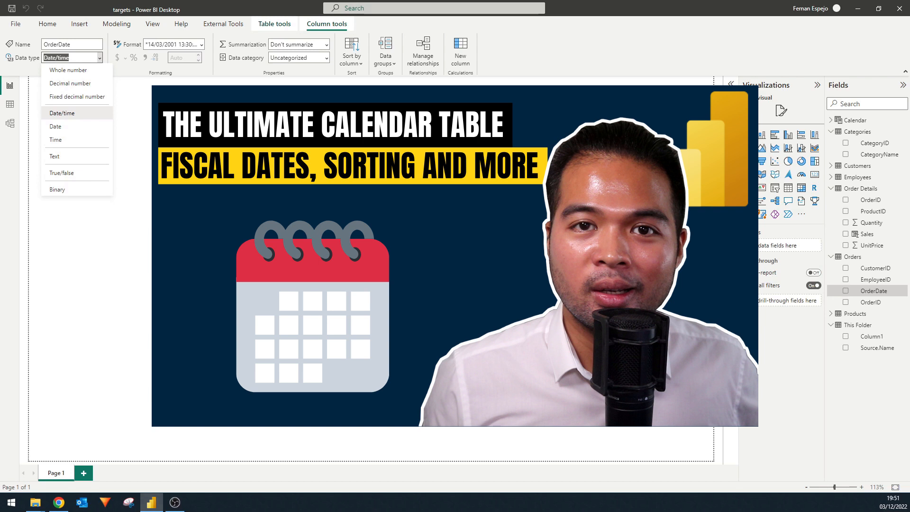
pyautogui.click(846, 121)
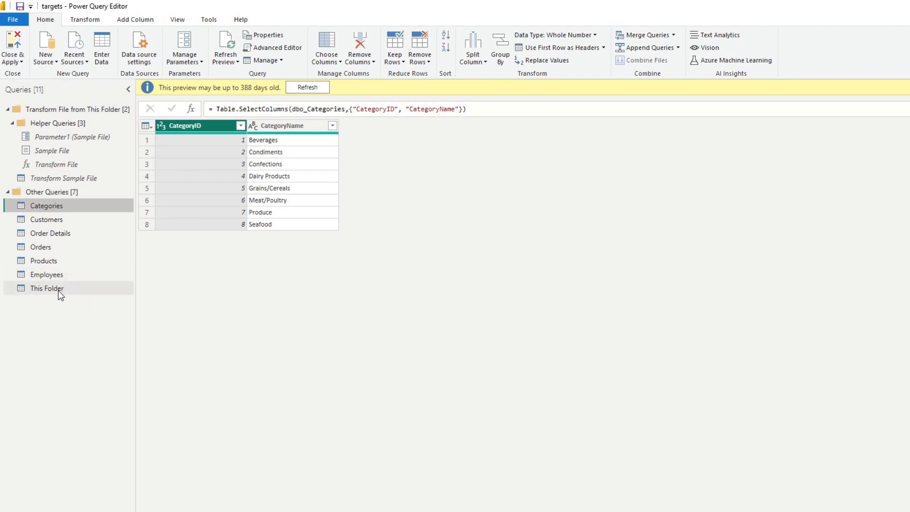
# In the Power Query Orders query, change the OrderDate column's data type to Date.
pyautogui.click(65, 234)
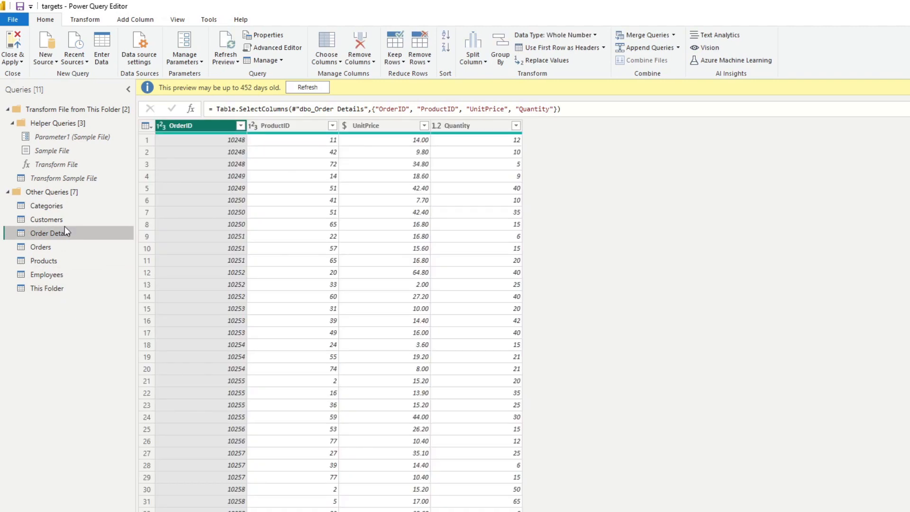
pyautogui.click(51, 247)
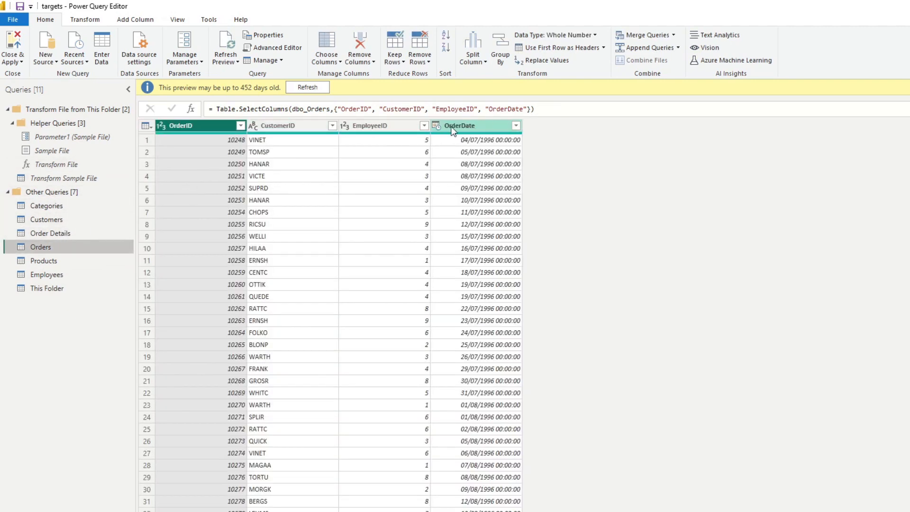
pyautogui.click(436, 126)
pyautogui.click(466, 205)
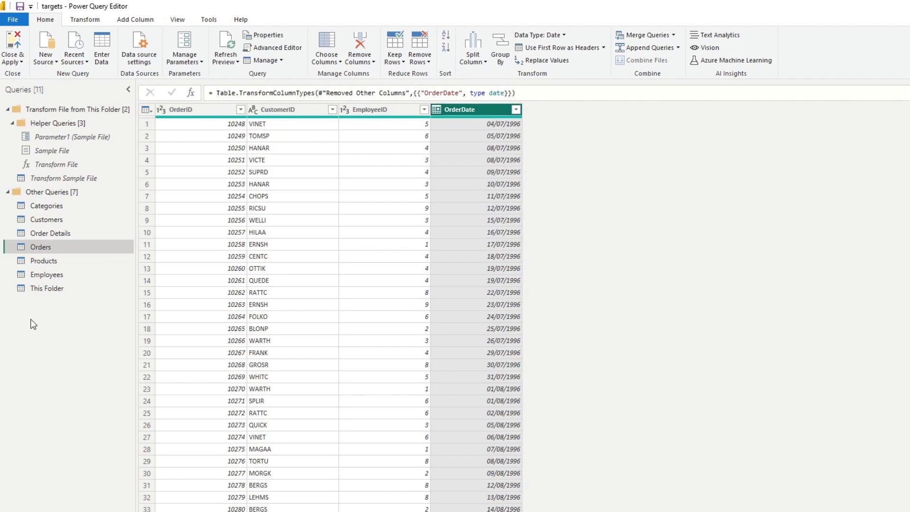
# Start a manually entered table in Power Query with the value 2017-11-29T19:13:17.5844778 in the first row of Column1.
pyautogui.click(106, 45)
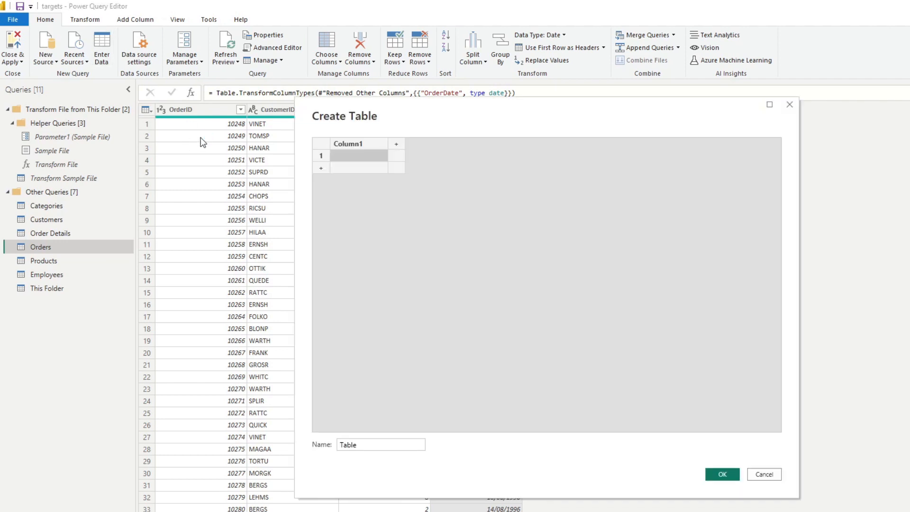
pyautogui.write('20')
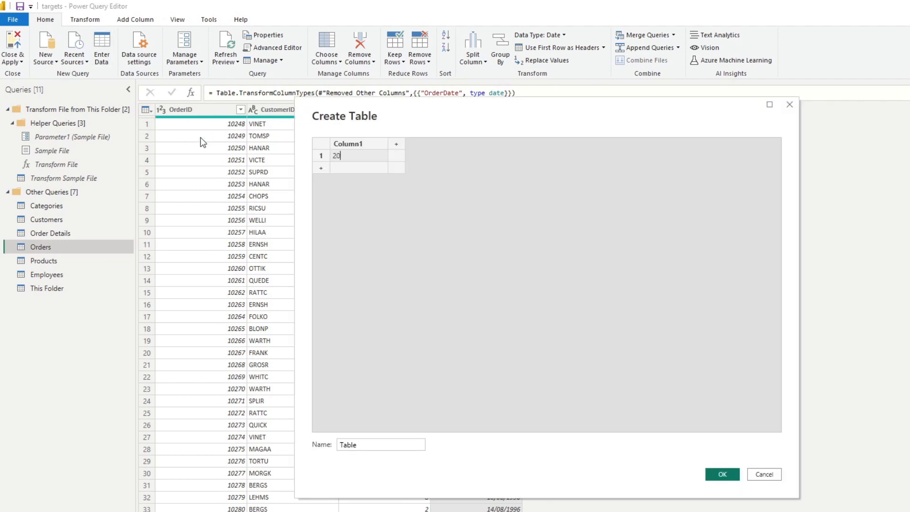
pyautogui.write('17')
pyautogui.write('-11-')
pyautogui.write('29T')
pyautogui.write('19:1')
pyautogui.write('3:17')
pyautogui.write('.5844')
pyautogui.hotkey('ctrl', 'a')
pyautogui.write('778')
pyautogui.press('Return')
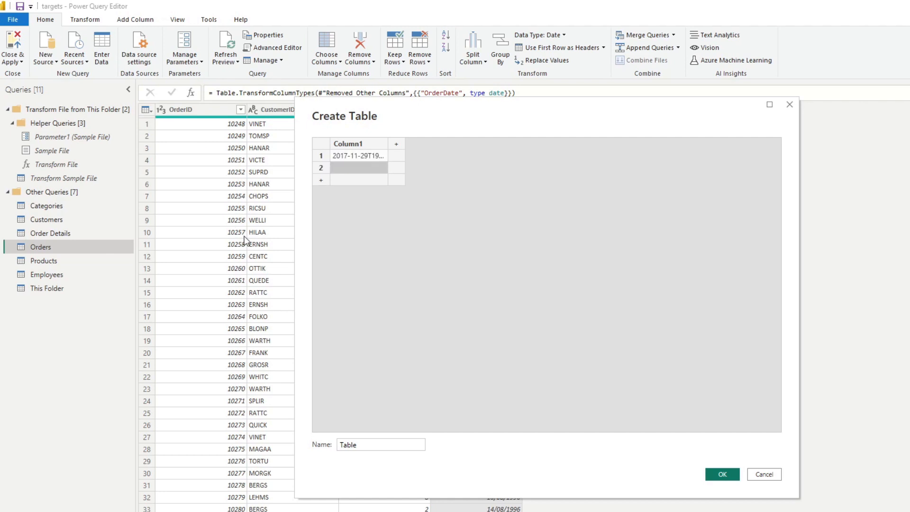
# Delete the empty second row and create the one-row table as a query.
pyautogui.rightClick(324, 166)
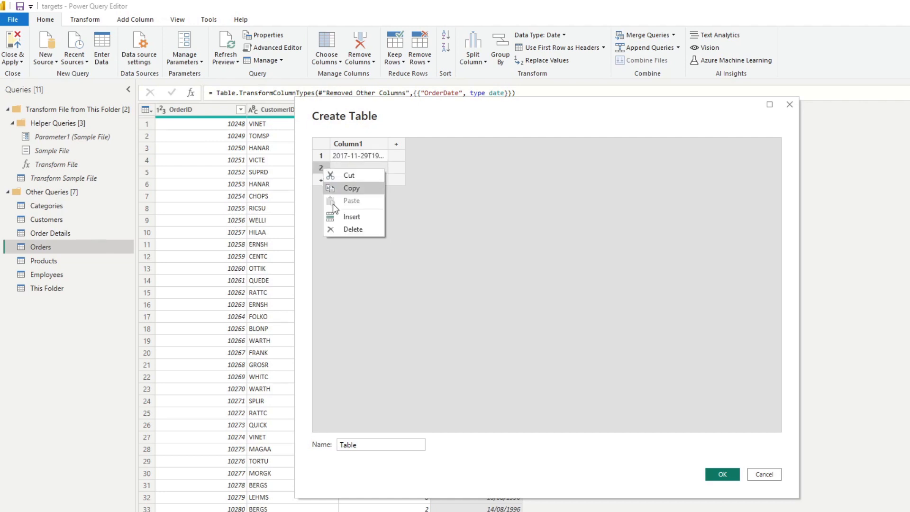
pyautogui.click(343, 227)
pyautogui.click(730, 475)
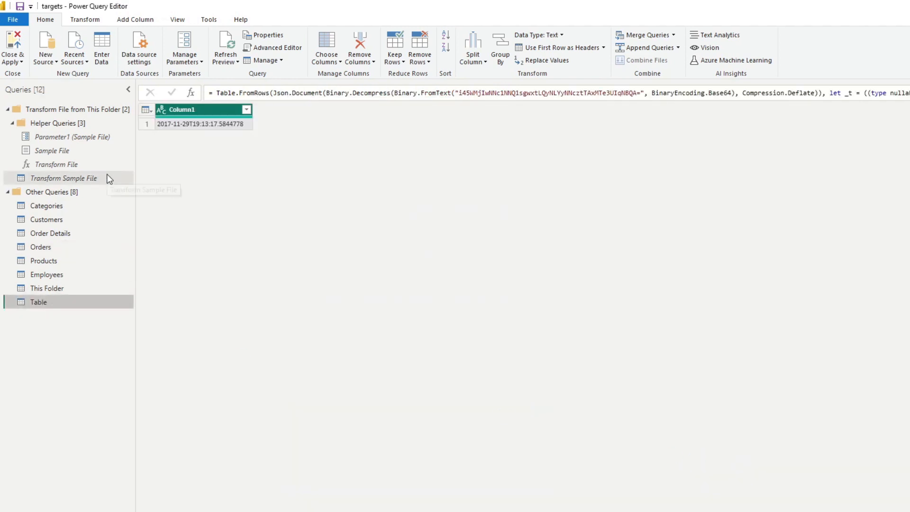
# Try converting Column1 to Date/Time and replacing that conversion with Date, and undo the type change.
pyautogui.click(162, 109)
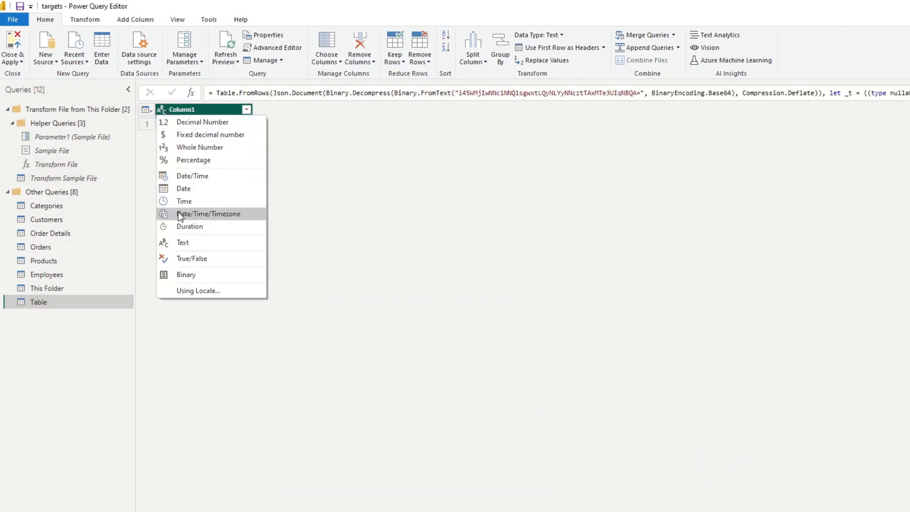
pyautogui.click(198, 180)
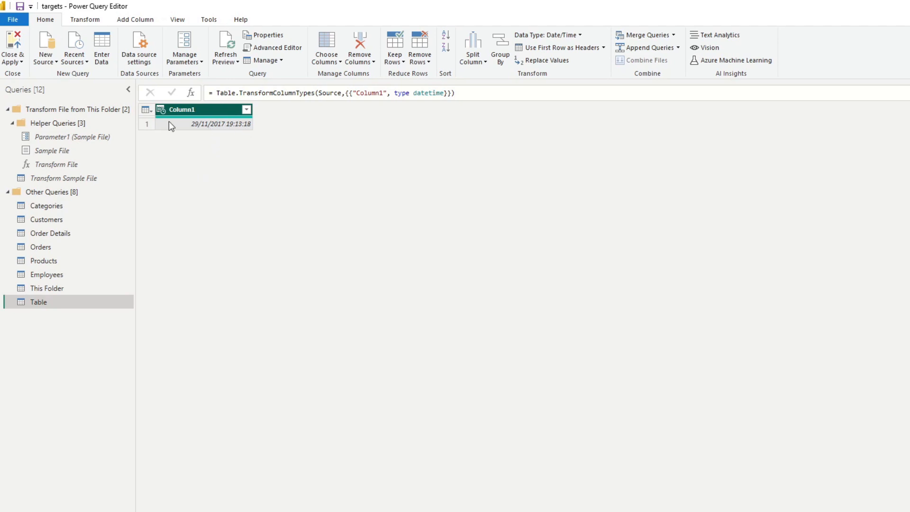
pyautogui.click(159, 110)
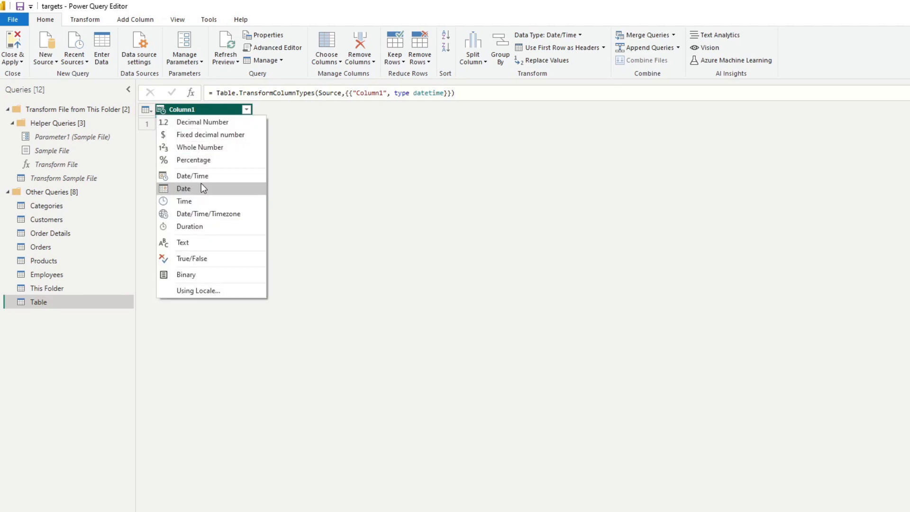
pyautogui.click(201, 183)
pyautogui.click(555, 335)
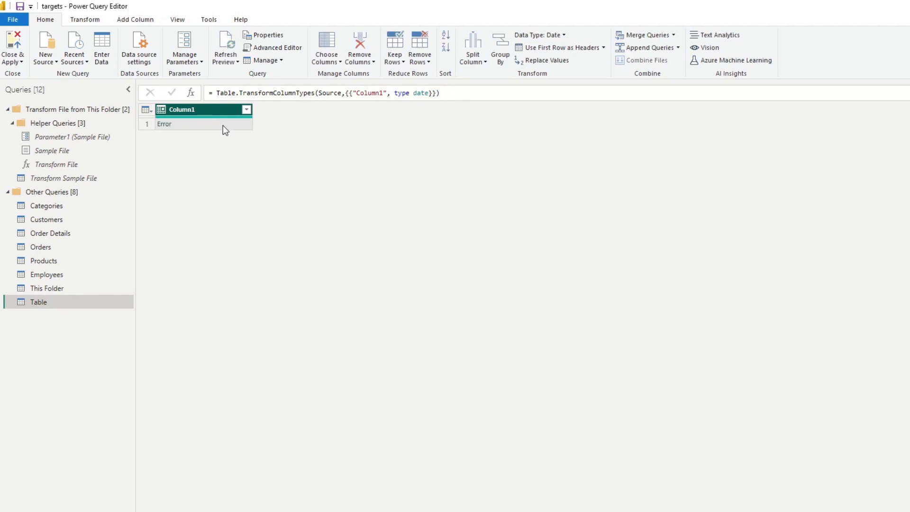
pyautogui.hotkey('ctrl', 'z')
# Convert Column1 to Date/Time, and add a Date conversion as a separate new step.
pyautogui.click(163, 111)
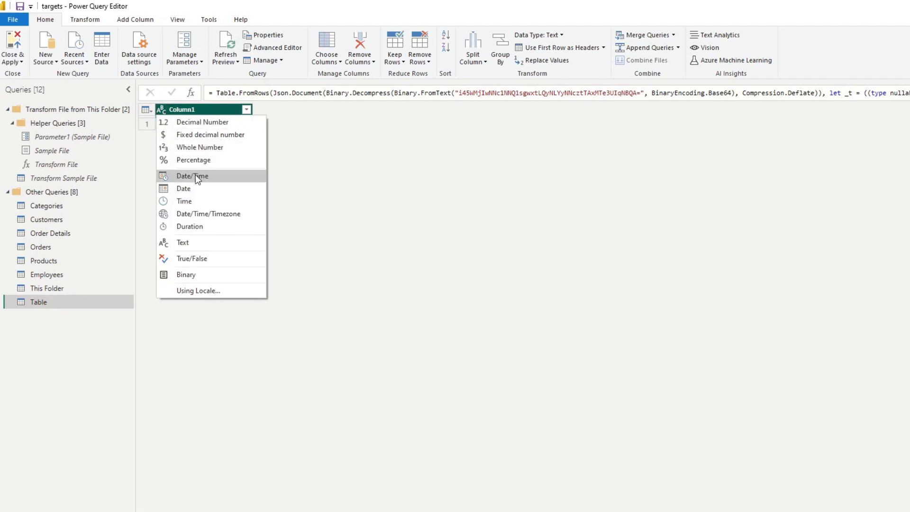
pyautogui.click(208, 175)
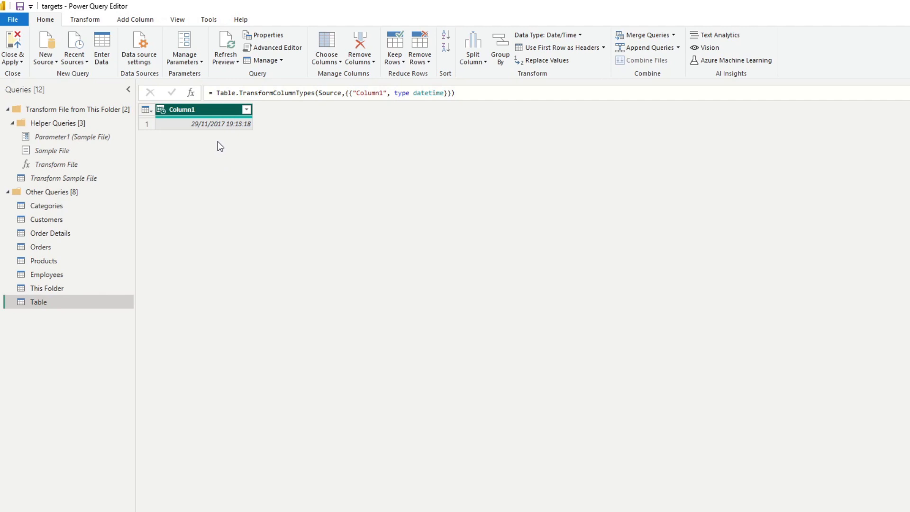
pyautogui.click(162, 110)
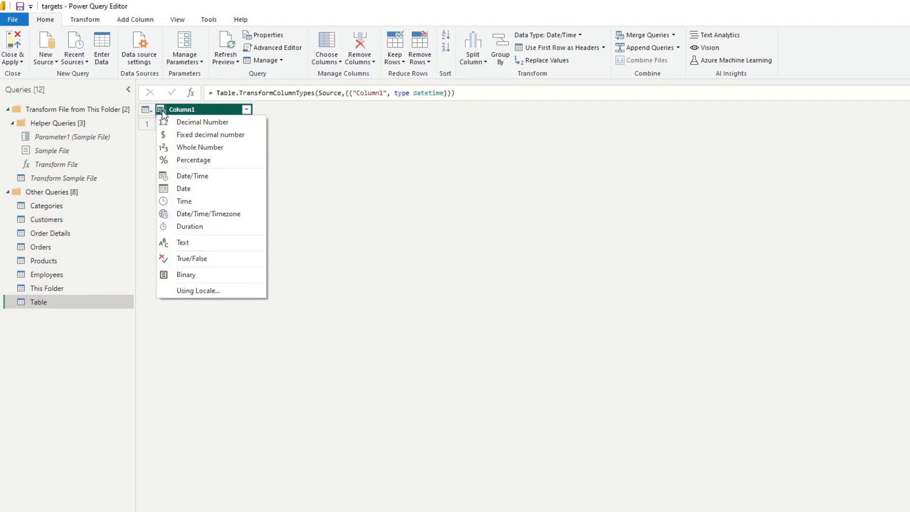
pyautogui.click(190, 188)
pyautogui.moveTo(515, 259); pyautogui.dragTo(457, 233)
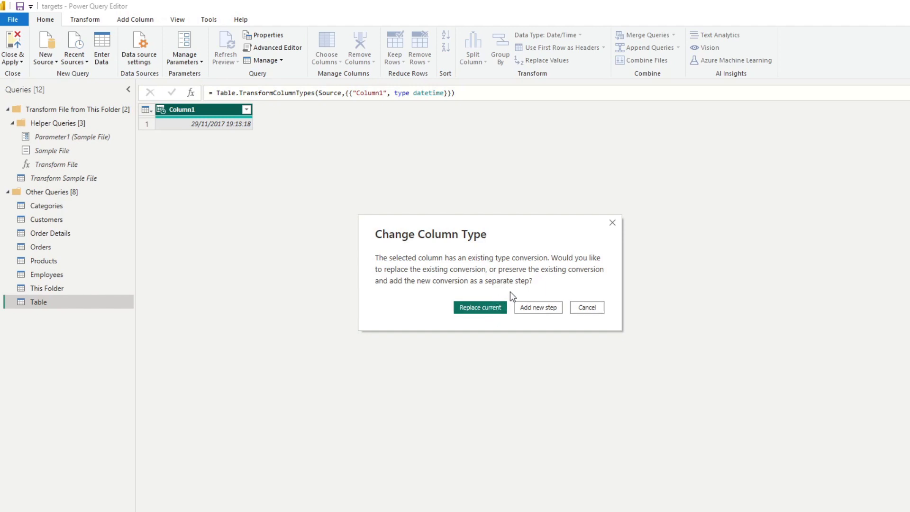
pyautogui.click(541, 308)
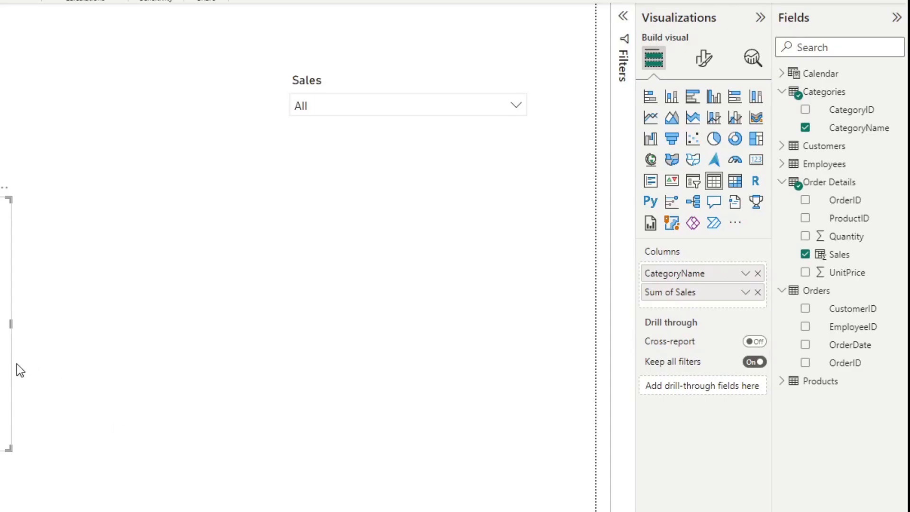
# Move the category sales table below the Sales slicer on the report page and review its style preset options.
pyautogui.moveTo(16, 369); pyautogui.dragTo(519, 426)
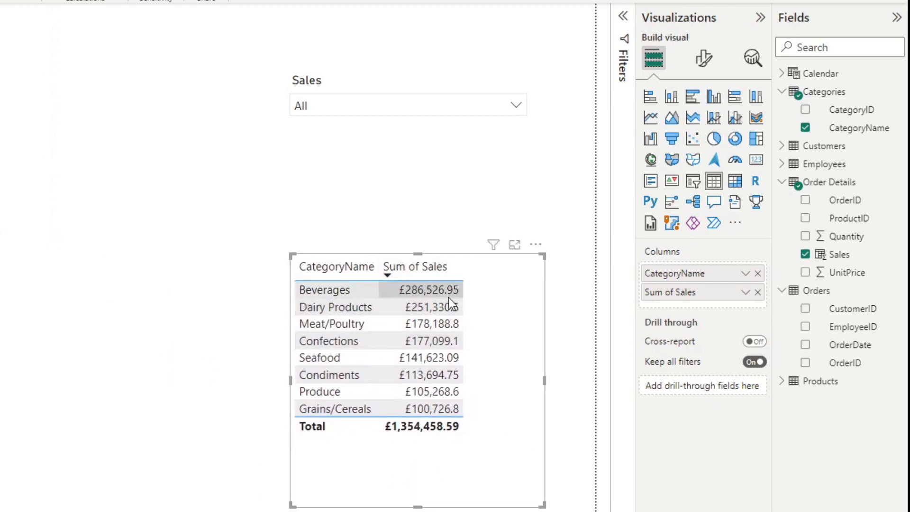
pyautogui.click(695, 60)
pyautogui.click(684, 176)
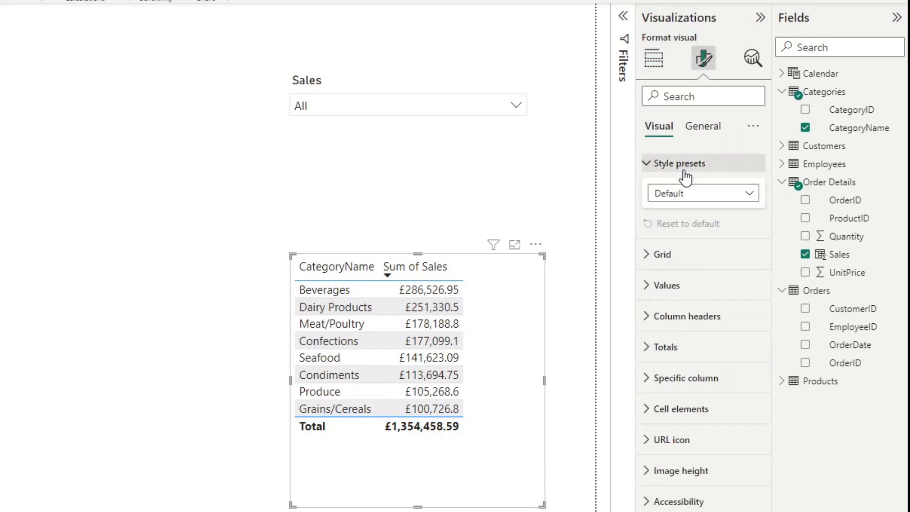
pyautogui.click(696, 193)
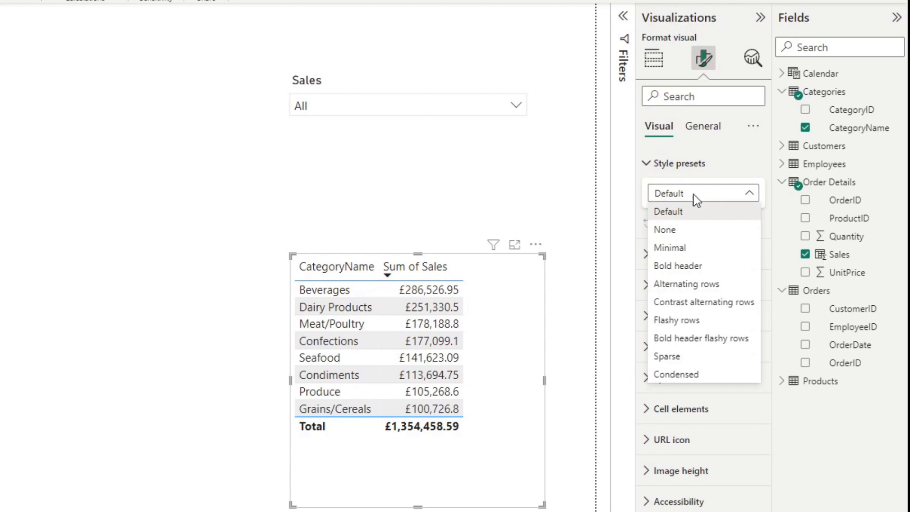
pyautogui.click(691, 167)
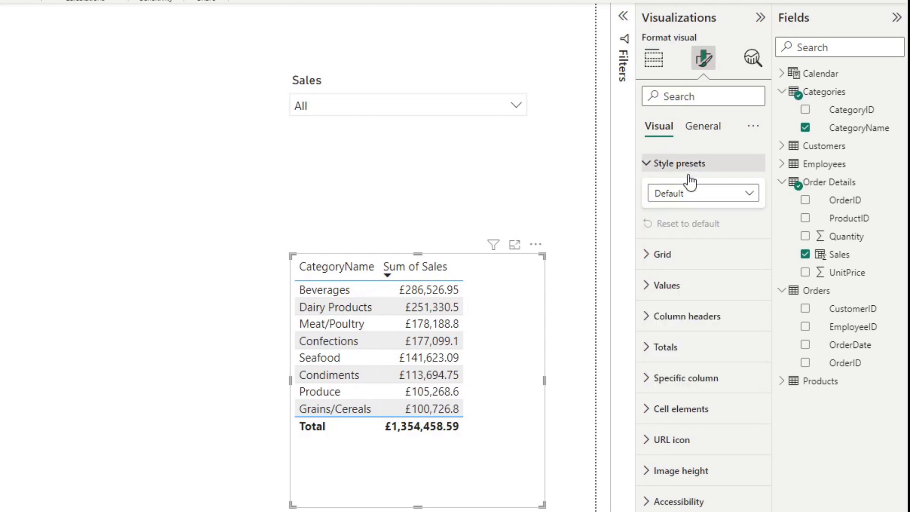
pyautogui.hotkey('ctrl', 'z')
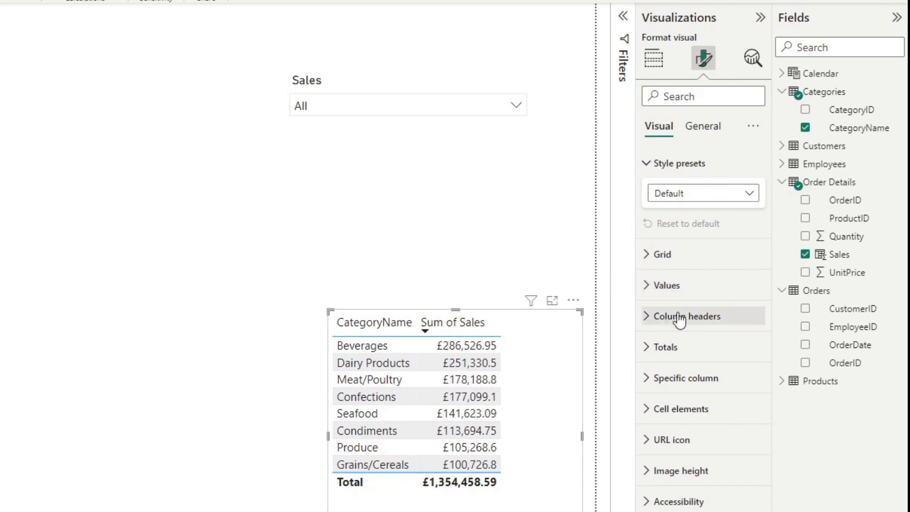
# Set the alternate background color of the category sales table's values to light blue.
pyautogui.click(678, 287)
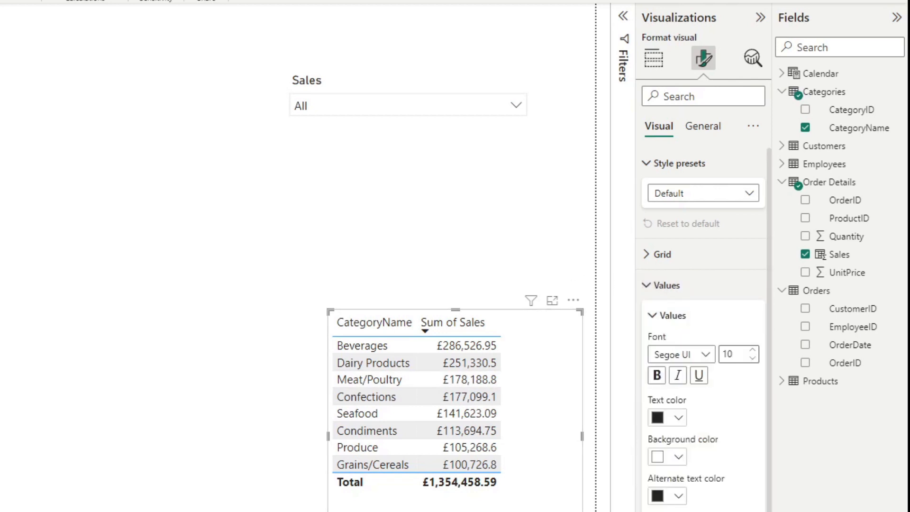
pyautogui.scroll(-3, 702, 331)
pyautogui.click(680, 456)
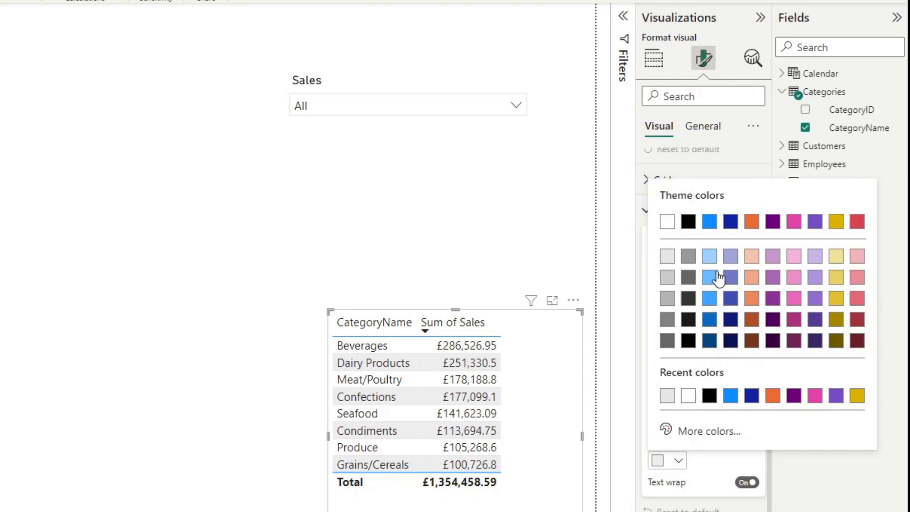
pyautogui.click(710, 259)
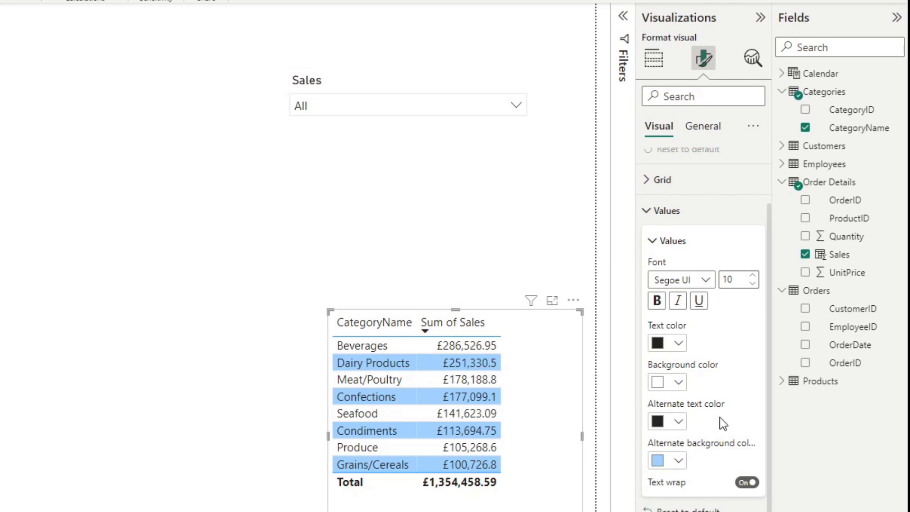
# Search the table visual's format settings for "color" and look through the matching options.
pyautogui.scroll(3, 722, 423)
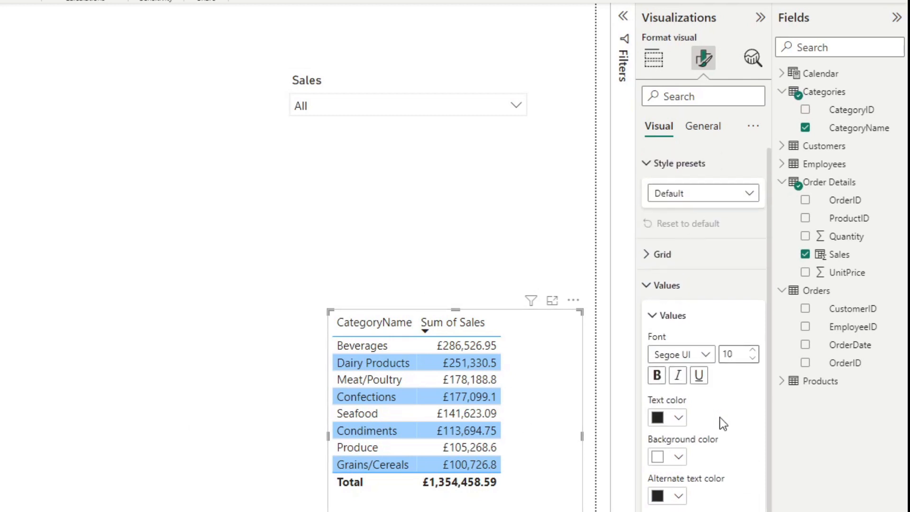
pyautogui.click(721, 94)
pyautogui.write('color')
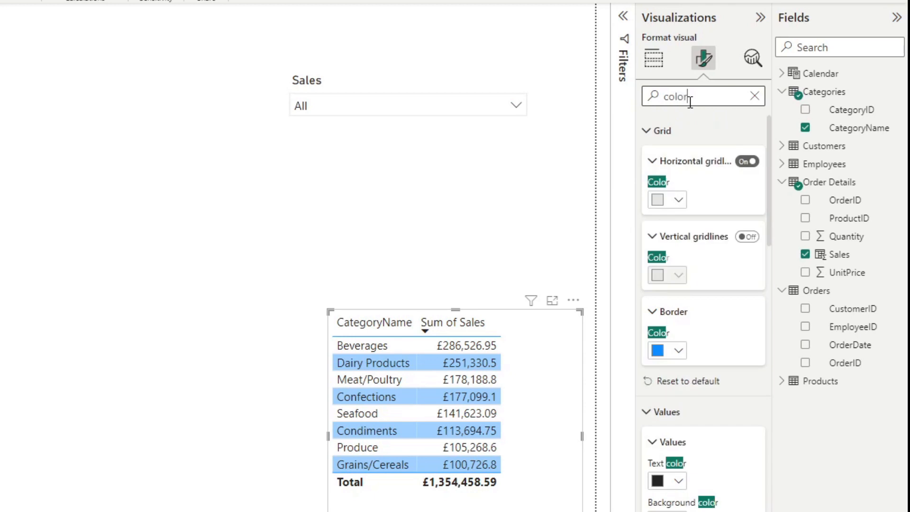
pyautogui.scroll(-10, 690, 271)
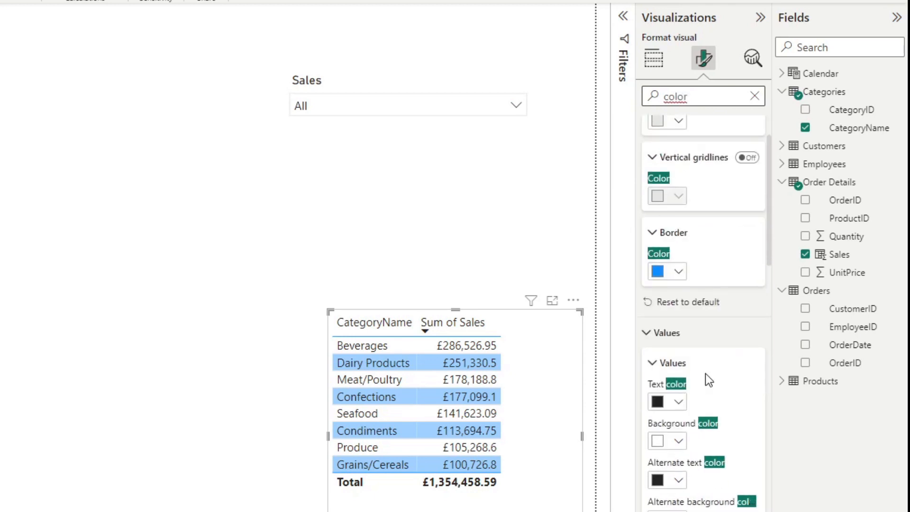
pyautogui.scroll(-10, 706, 379)
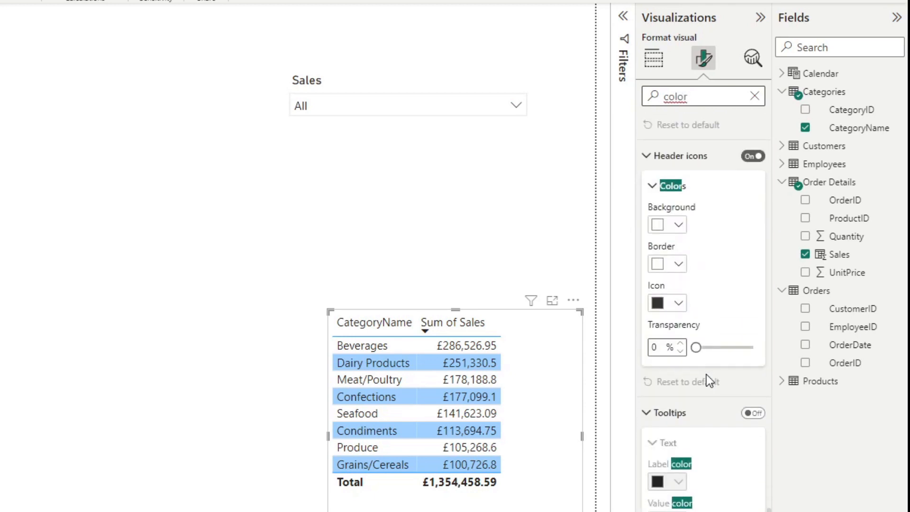
pyautogui.scroll(10, 730, 496)
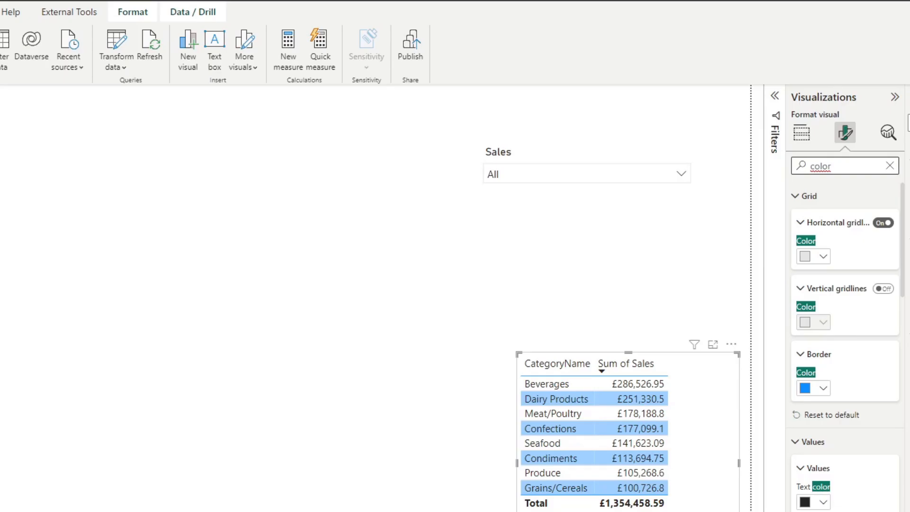
# Set the Presentation1 picture as the report page's canvas background image.
pyautogui.click(331, 370)
pyautogui.click(845, 133)
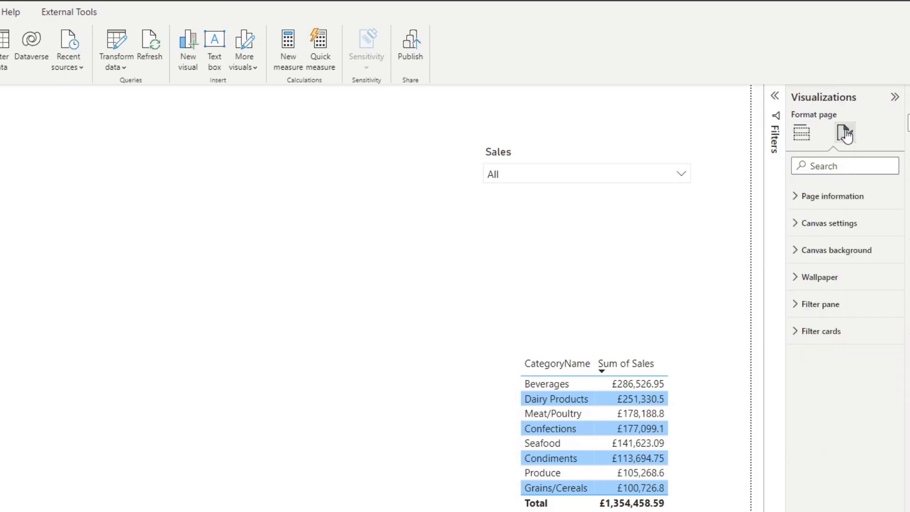
pyautogui.click(815, 250)
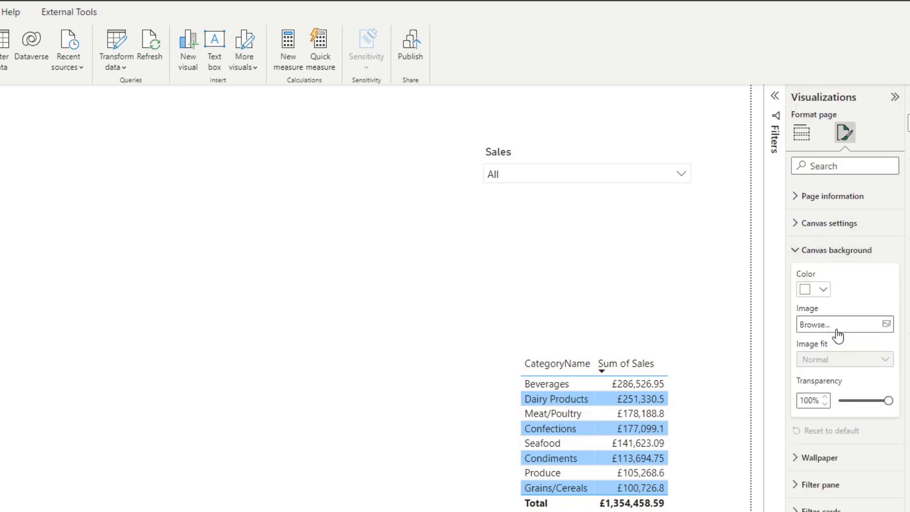
pyautogui.click(837, 327)
pyautogui.scroll(-5, 217, 154)
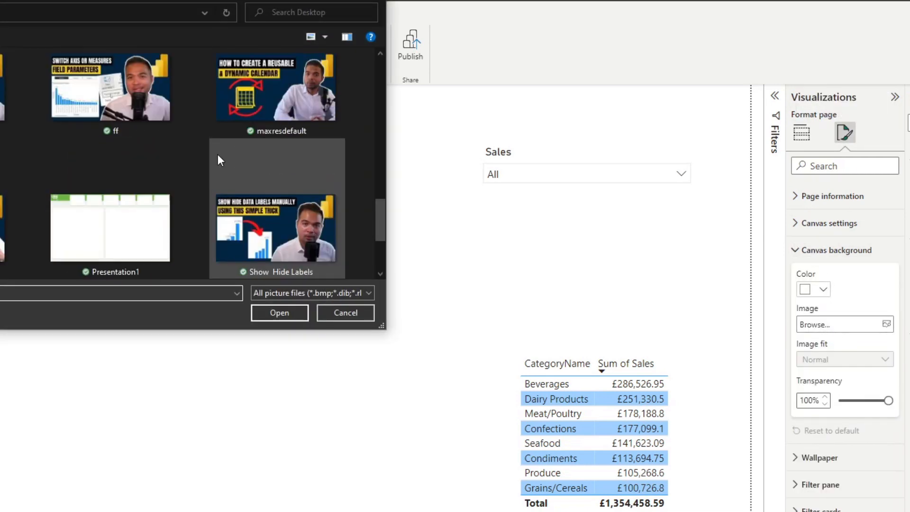
pyautogui.doubleClick(155, 263)
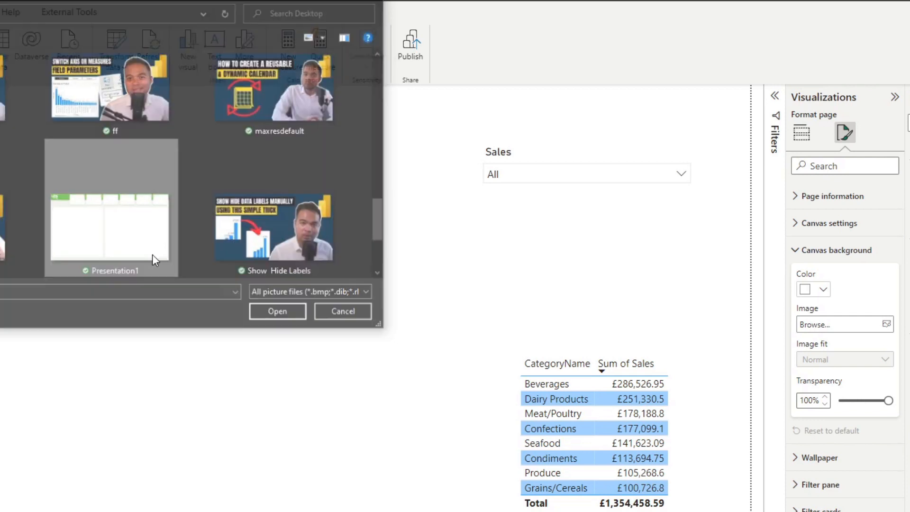
# Set the canvas background's image fit to Fit and its transparency to 0%.
pyautogui.click(824, 360)
pyautogui.click(822, 392)
pyautogui.doubleClick(821, 399)
pyautogui.write('0')
pyautogui.press('Tab')
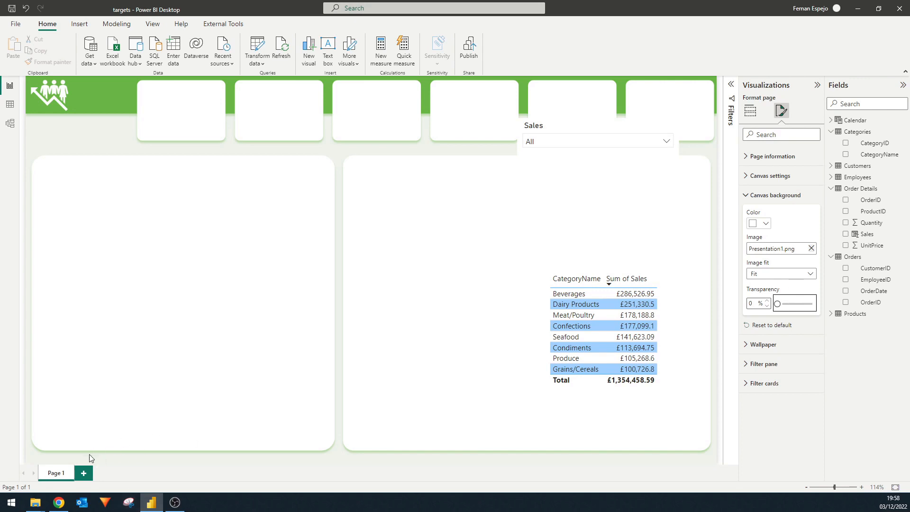
# Duplicate Page 1 and remove the canvas background image from the duplicate page.
pyautogui.rightClick(62, 476)
pyautogui.click(85, 459)
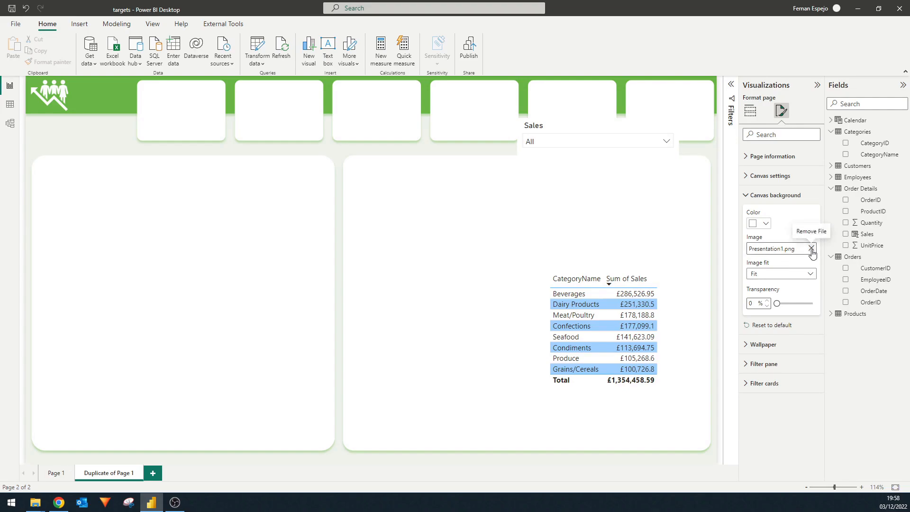
pyautogui.click(811, 249)
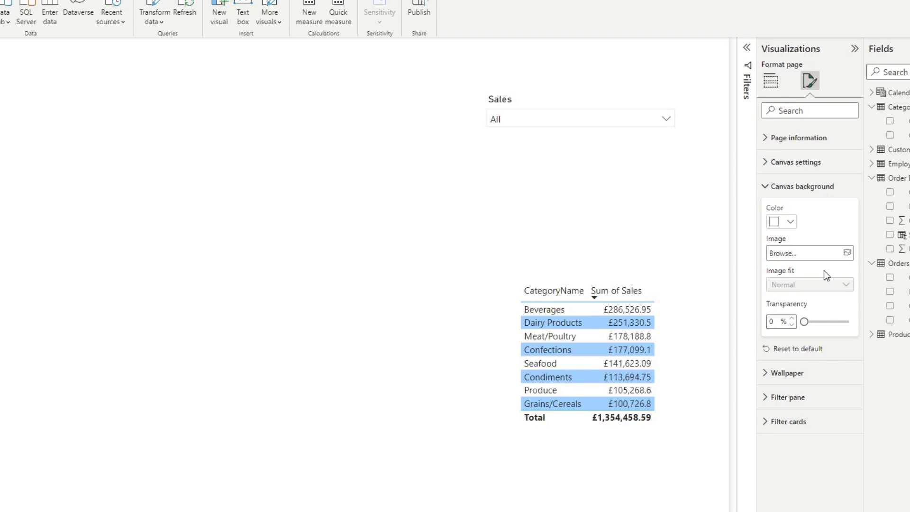
pyautogui.click(178, 191)
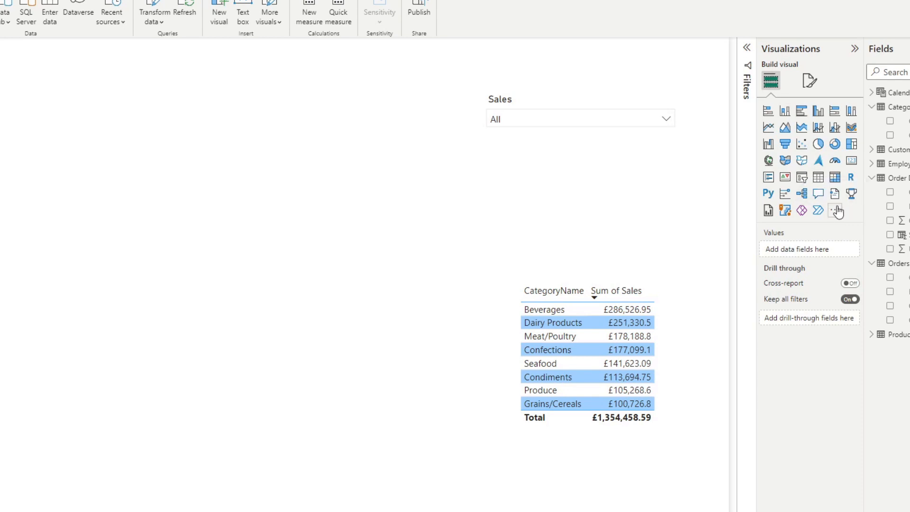
# Browse the available custom Power BI visuals and search them for "html".
pyautogui.click(835, 211)
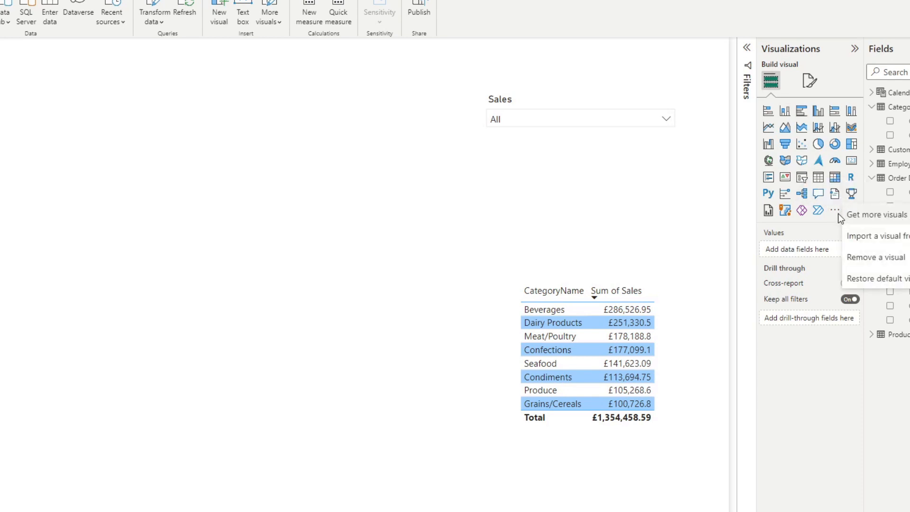
pyautogui.click(864, 215)
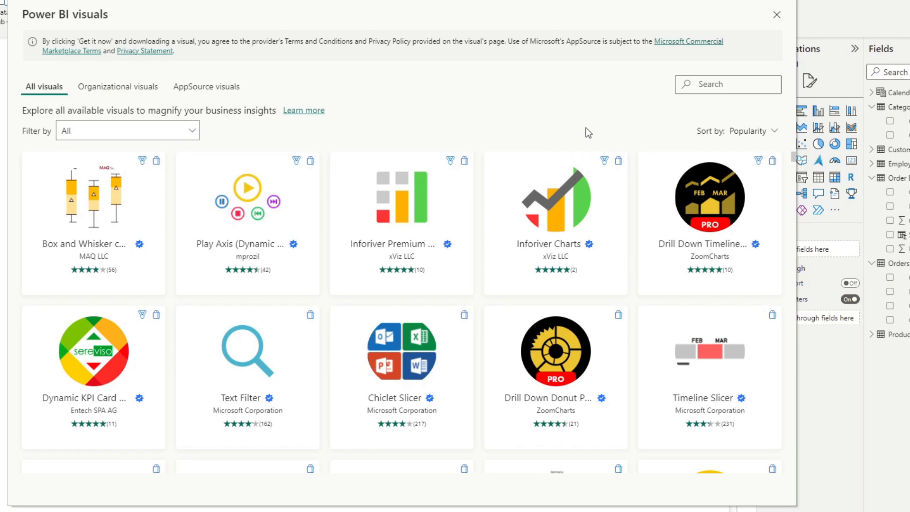
pyautogui.click(730, 82)
pyautogui.write('html')
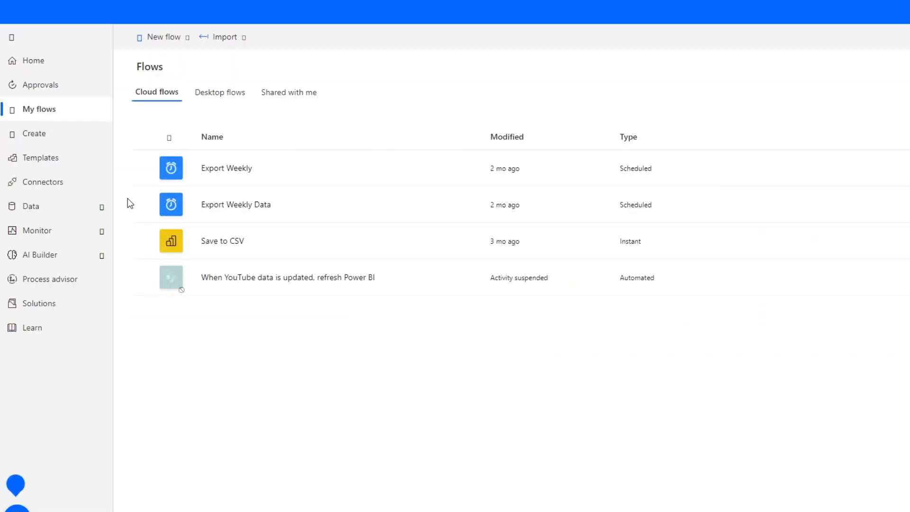
# In Power Automate, start a scheduled cloud flow beginning at 09:00 AM and repeating every 1 day.
pyautogui.click(170, 40)
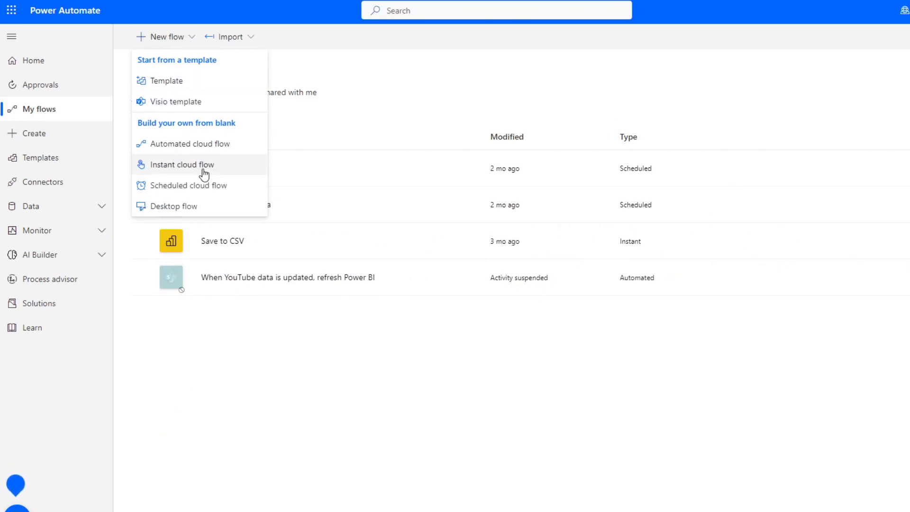
pyautogui.click(201, 186)
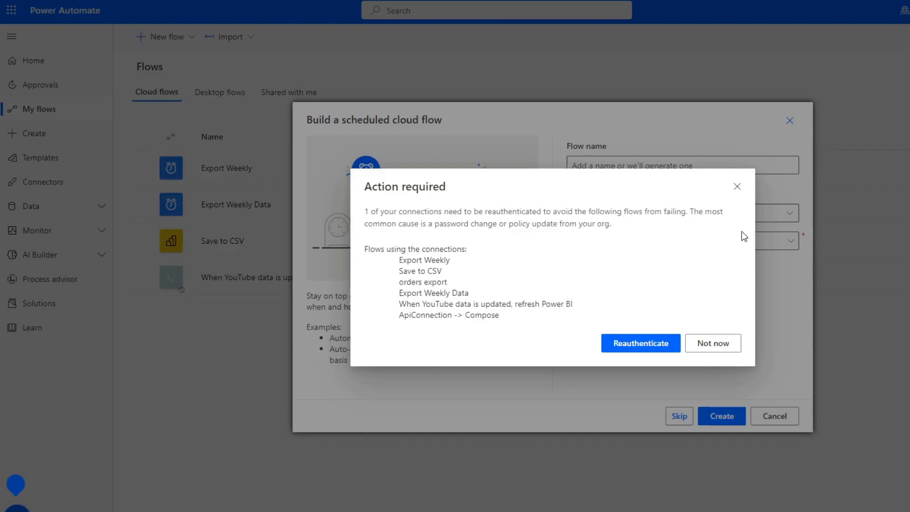
pyautogui.click(737, 187)
pyautogui.click(789, 213)
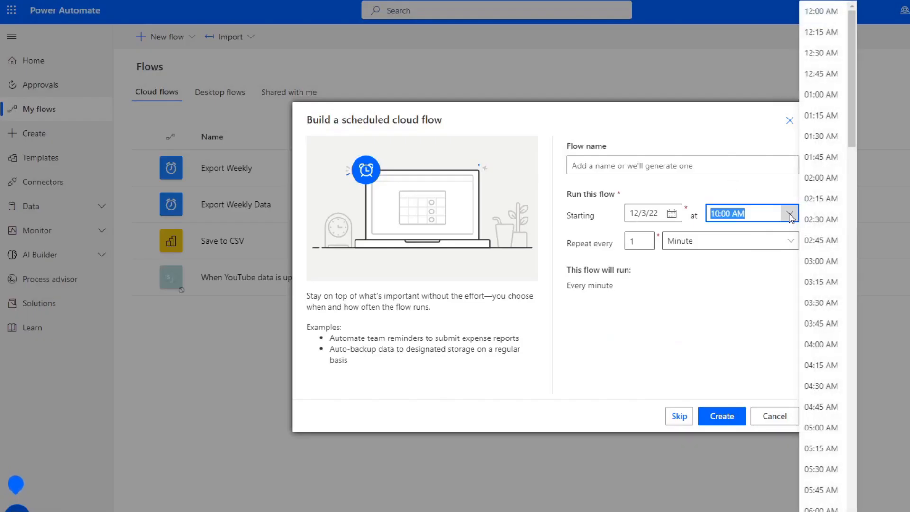
pyautogui.scroll(-7, 822, 280)
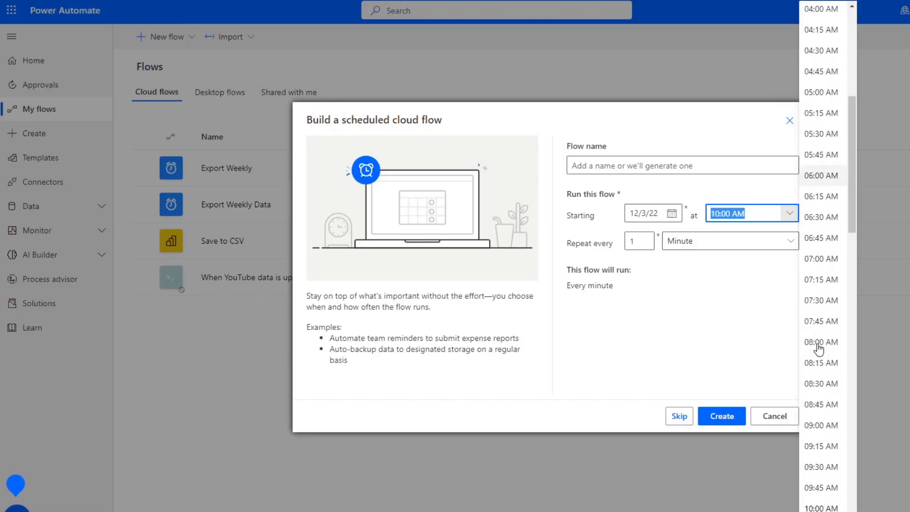
pyautogui.click(827, 413)
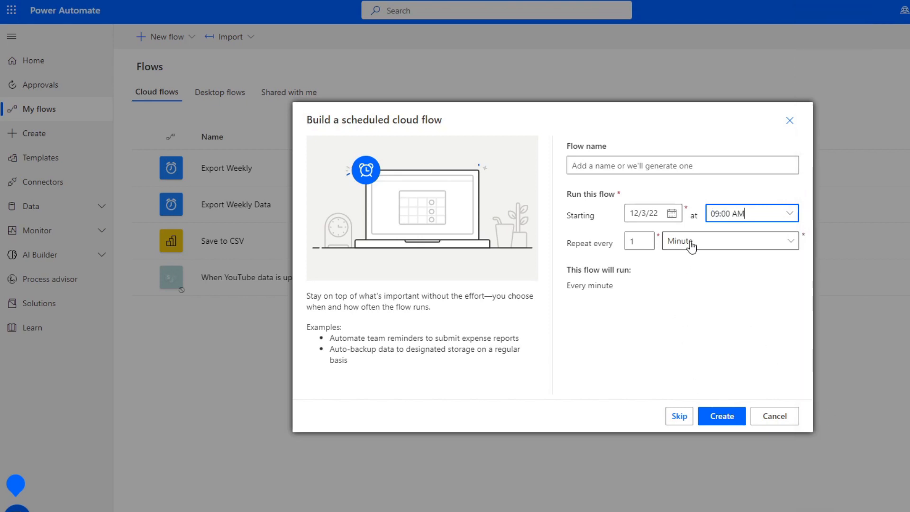
pyautogui.click(676, 246)
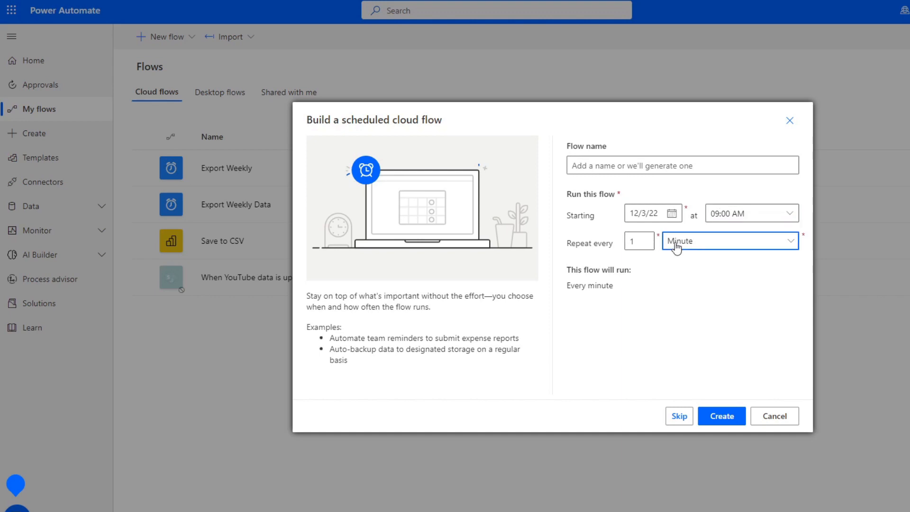
pyautogui.click(691, 291)
# Name the scheduled flow "Refresh Datasets" and create it.
pyautogui.click(639, 165)
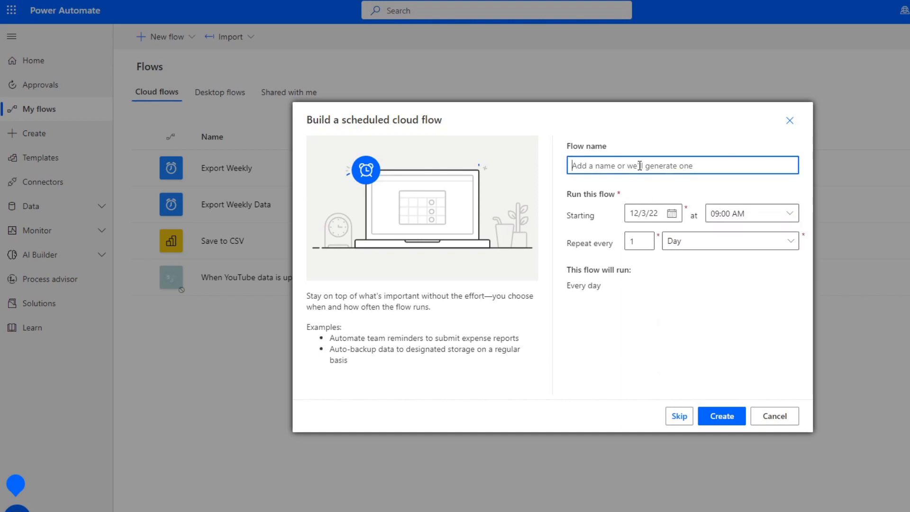
pyautogui.write('Refresh Da')
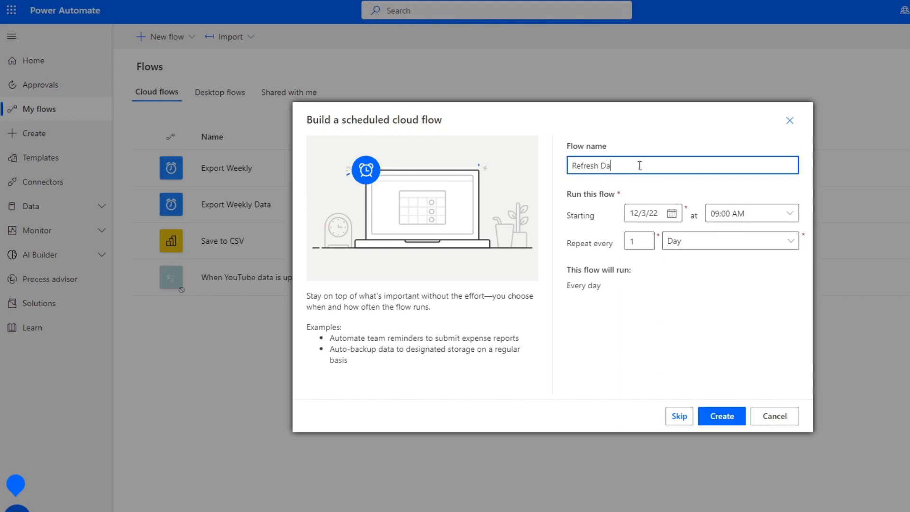
pyautogui.write('tasets')
pyautogui.click(722, 417)
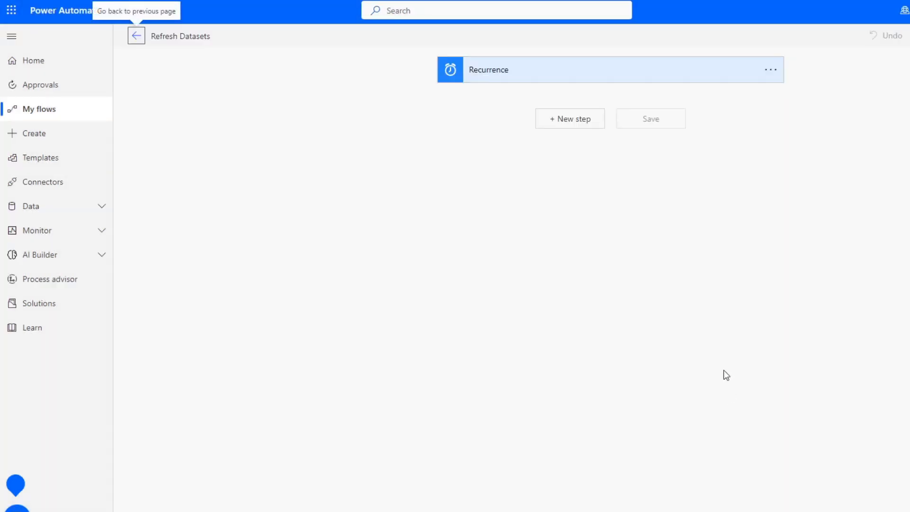
# Add a Power BI "Refresh a dataset" action after the recurrence, using the Demos workspace and the Boroughs dataset.
pyautogui.click(578, 120)
pyautogui.click(581, 146)
pyautogui.write('dataset')
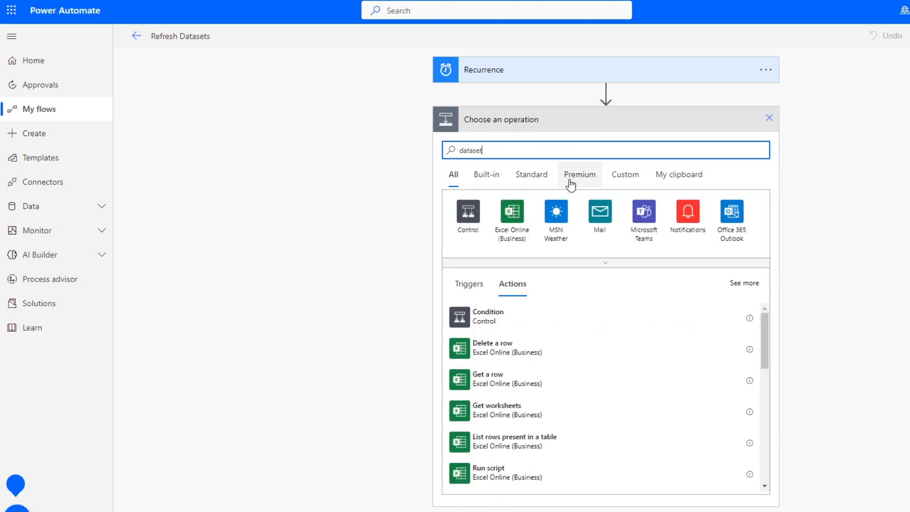
pyautogui.click(542, 321)
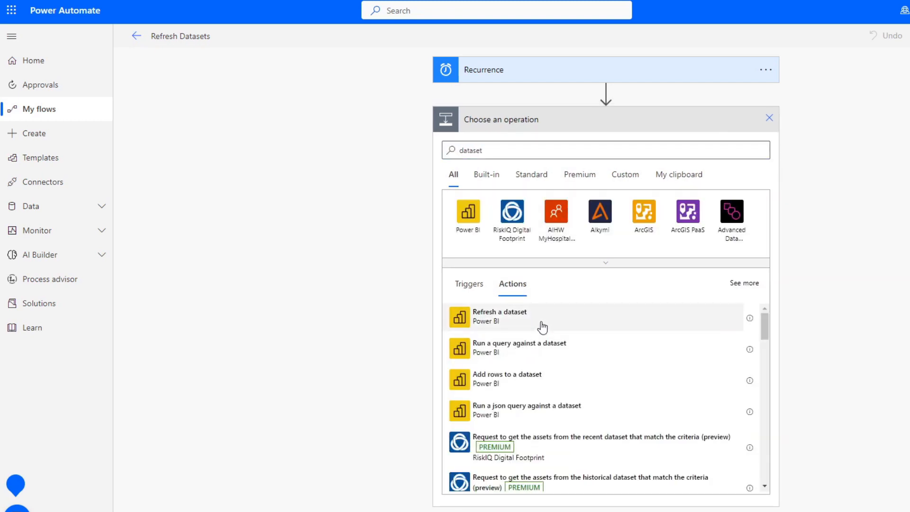
pyautogui.click(763, 148)
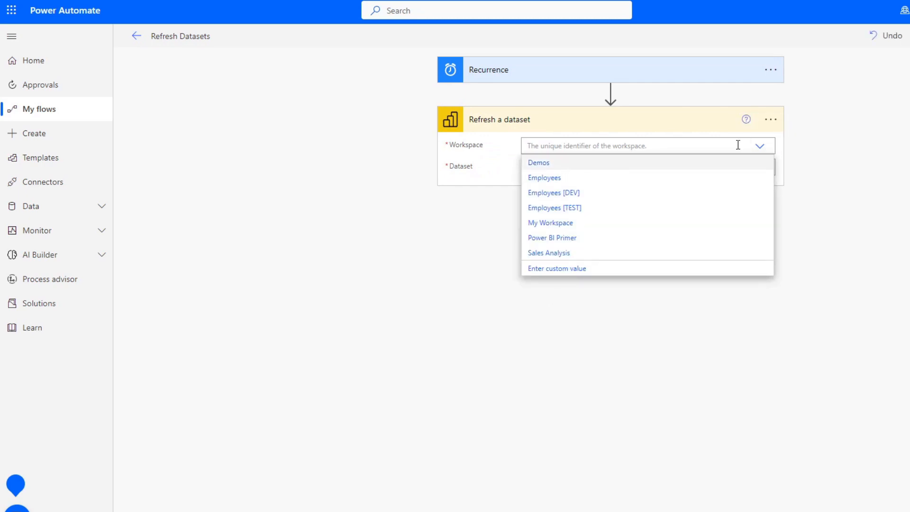
pyautogui.click(659, 170)
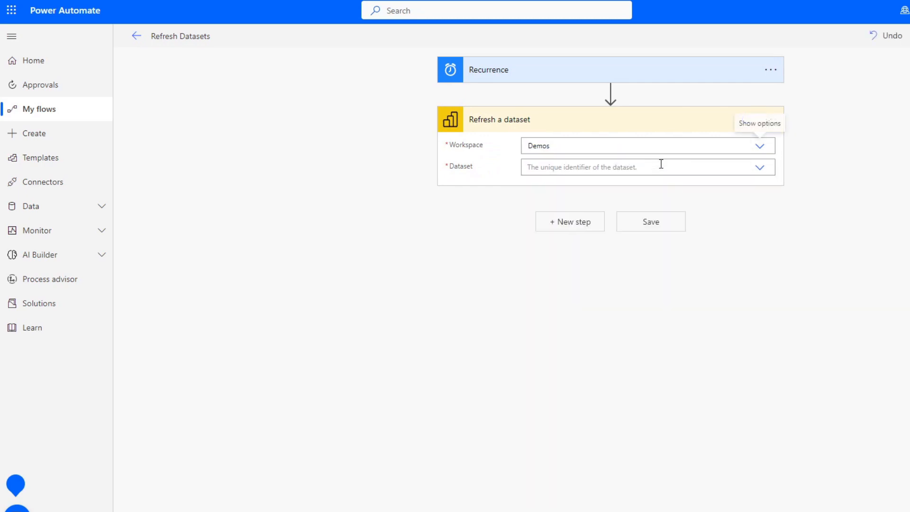
pyautogui.click(757, 168)
pyautogui.click(569, 185)
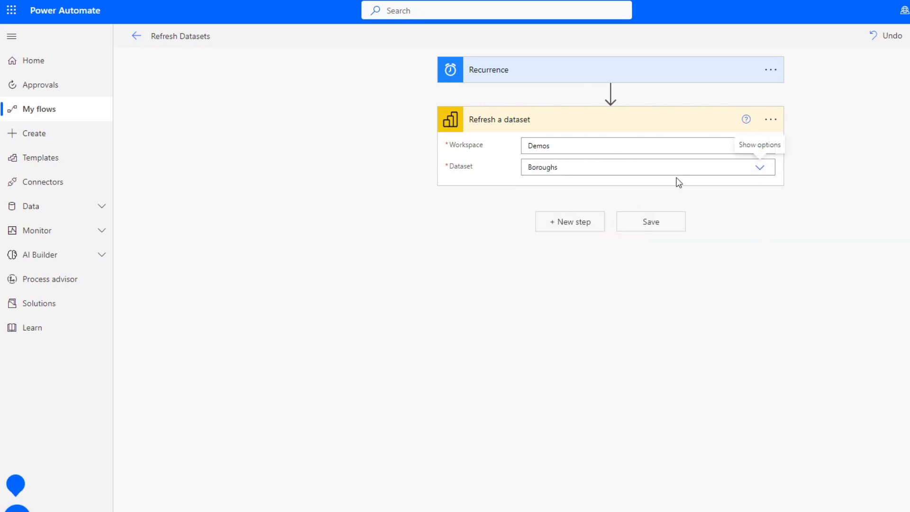
# Add a second "Refresh a dataset" action to the flow, using the Employees workspace and the Employees dataset.
pyautogui.click(556, 222)
pyautogui.write('refres')
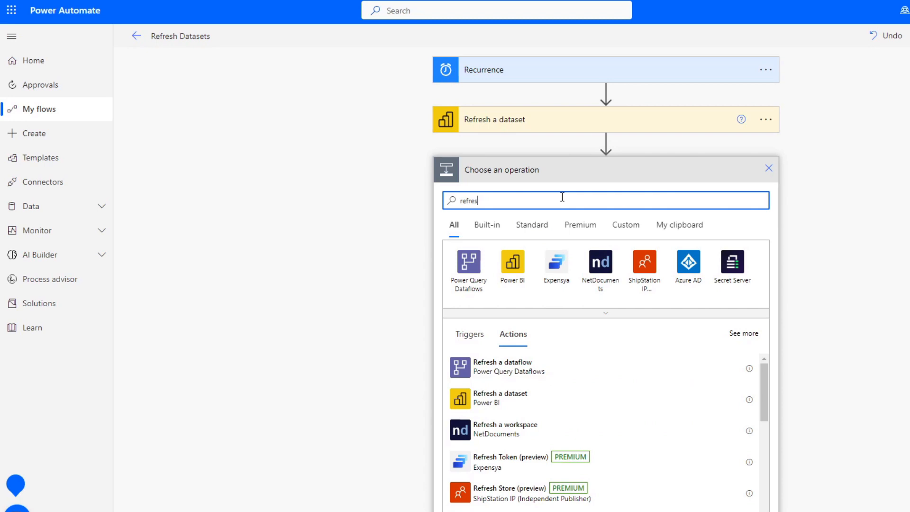
pyautogui.write('h')
pyautogui.click(513, 399)
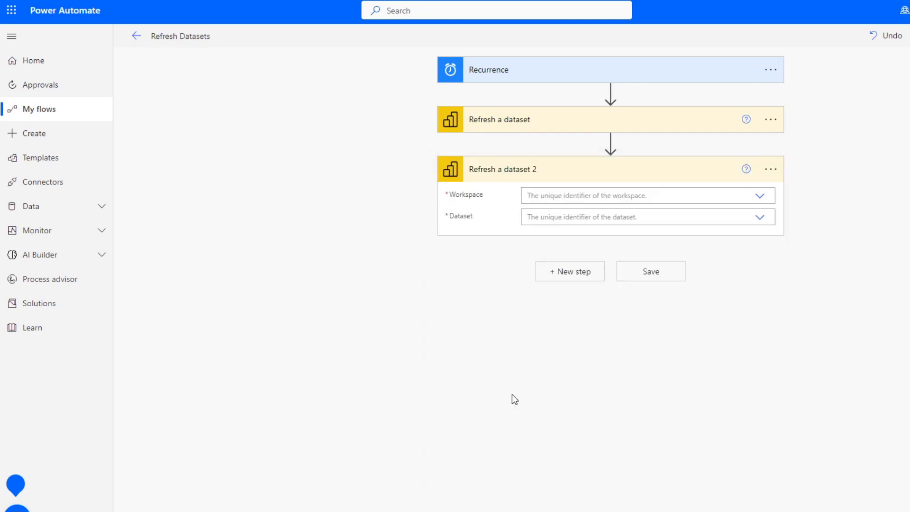
pyautogui.click(760, 195)
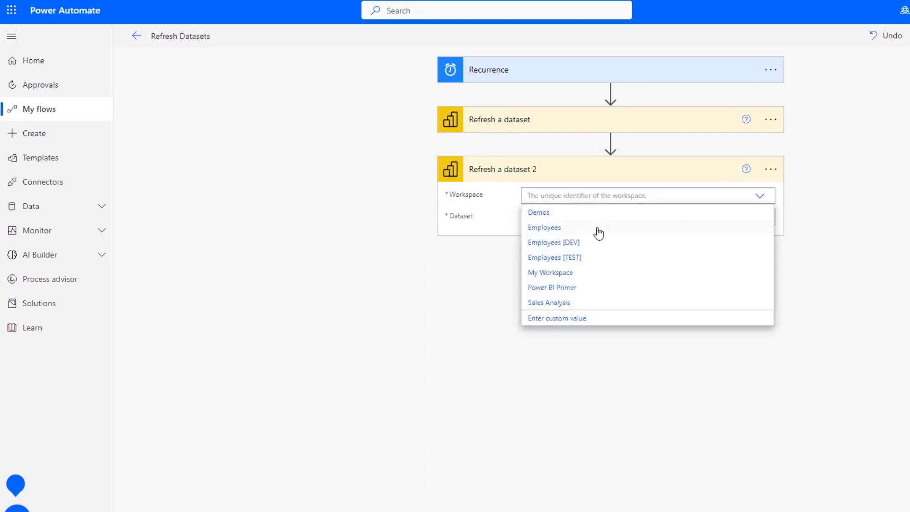
pyautogui.click(589, 231)
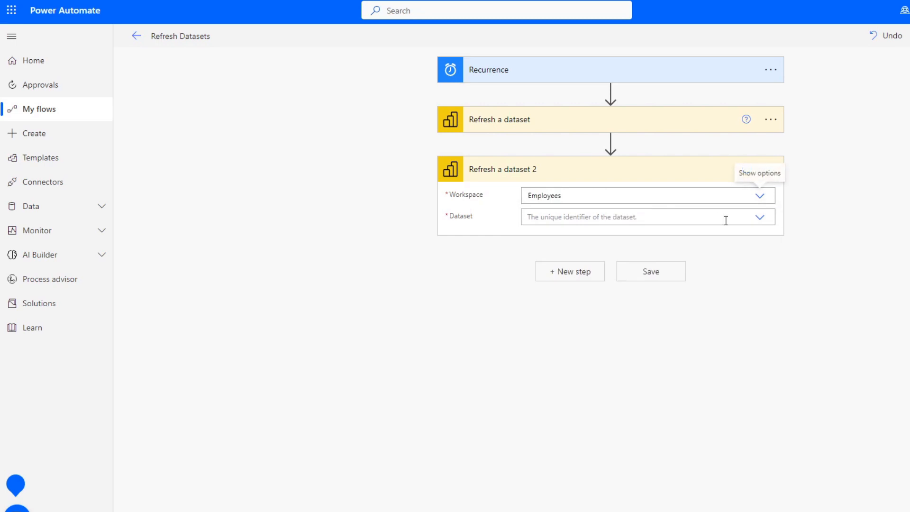
pyautogui.click(758, 218)
pyautogui.click(601, 235)
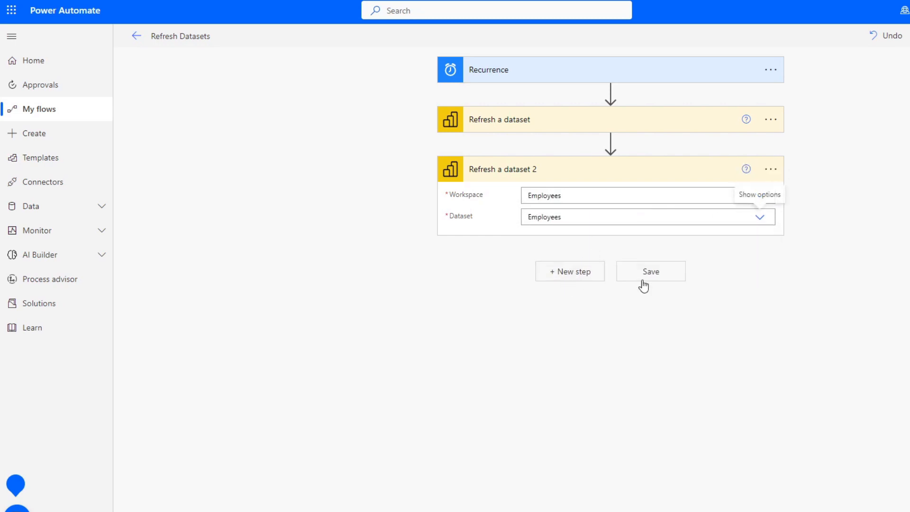